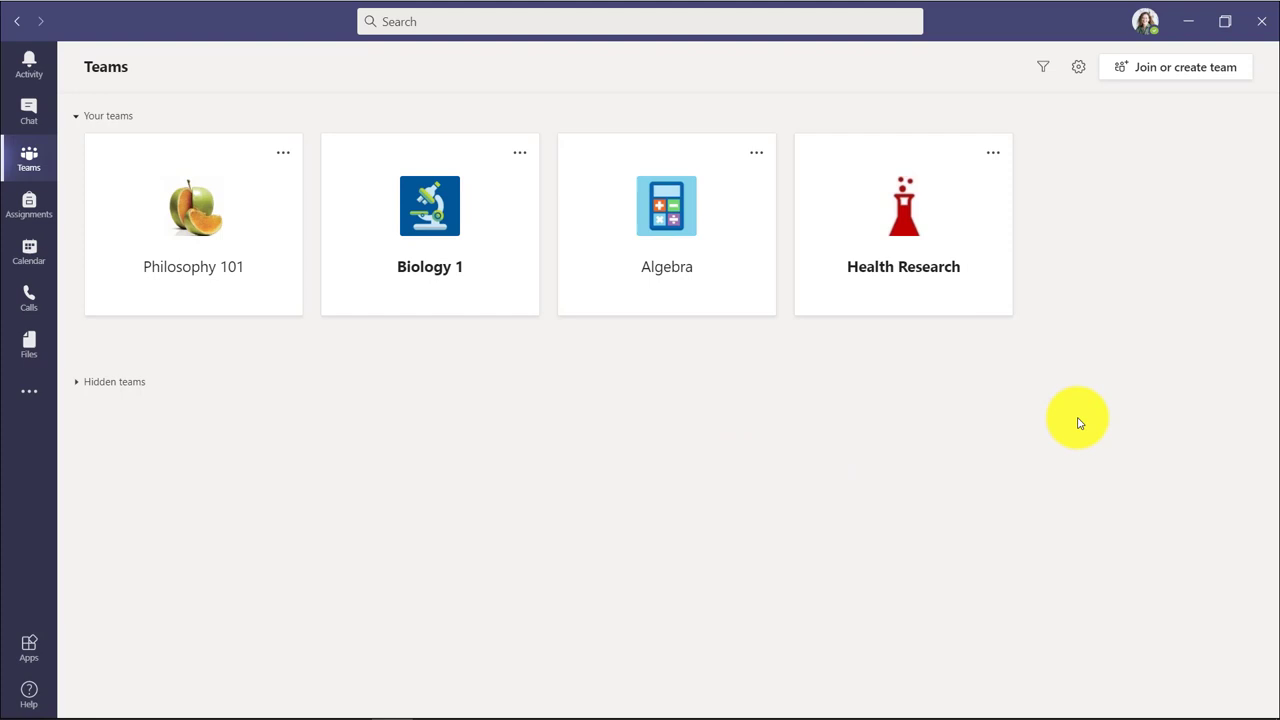
# Create a private Staff team named "Pineview Staff" and add the four selected people as members.
pyautogui.click(1202, 70)
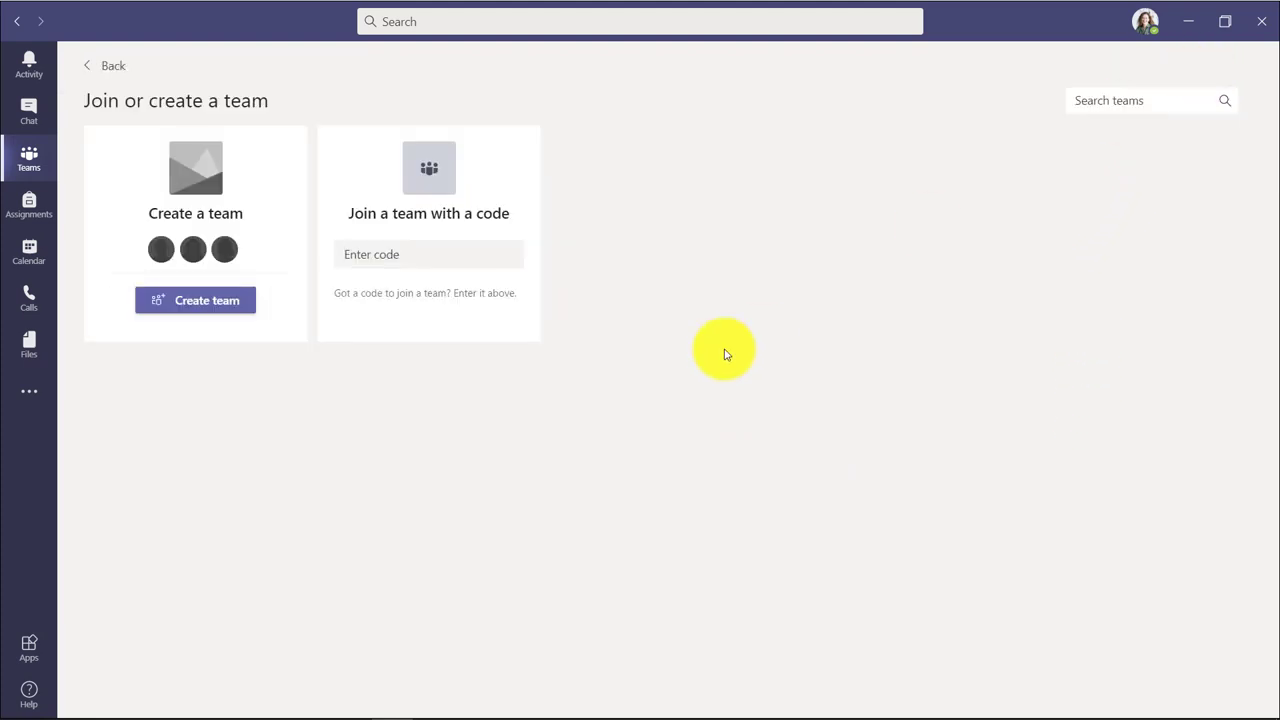
pyautogui.click(200, 303)
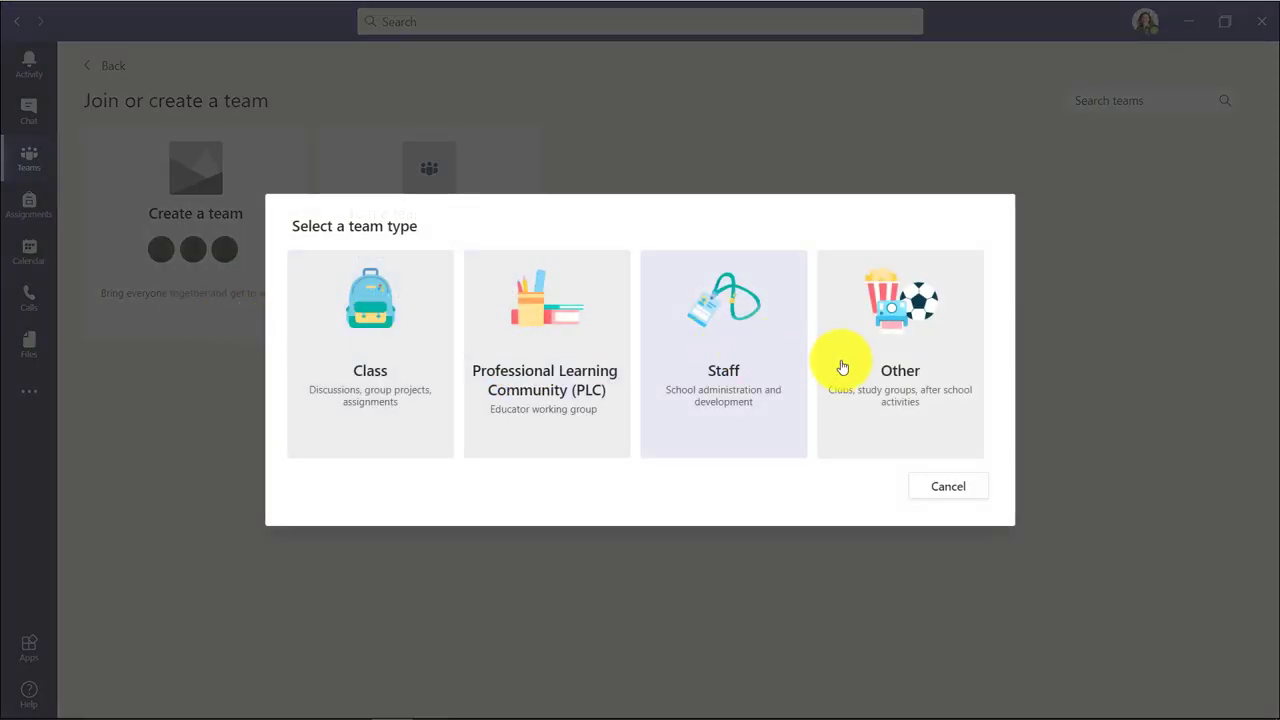
pyautogui.click(752, 326)
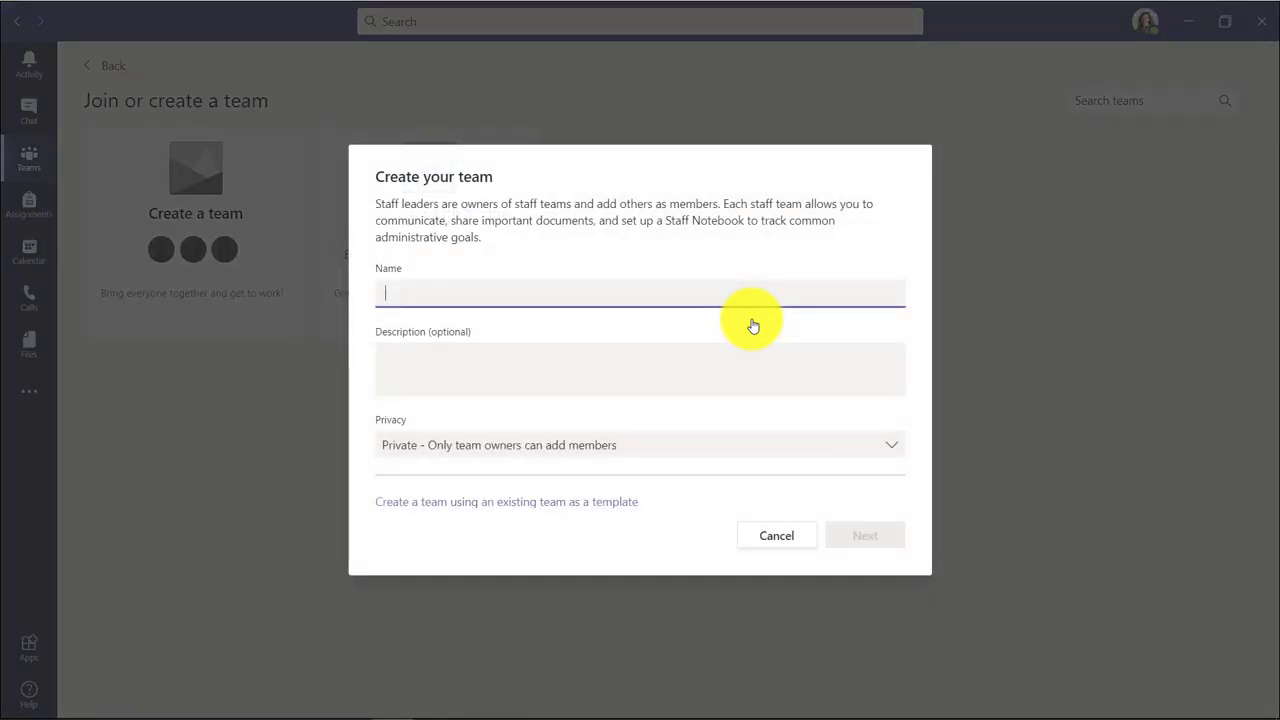
pyautogui.write('Prosper Staff')
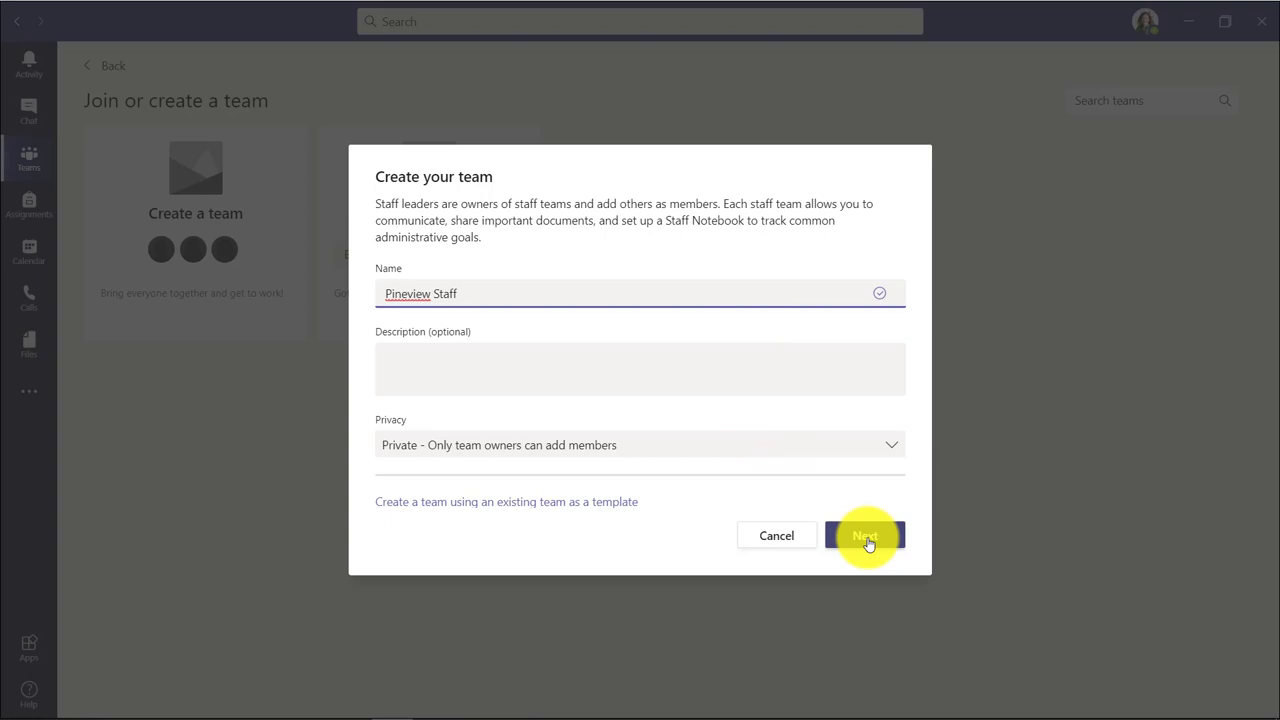
pyautogui.click(866, 536)
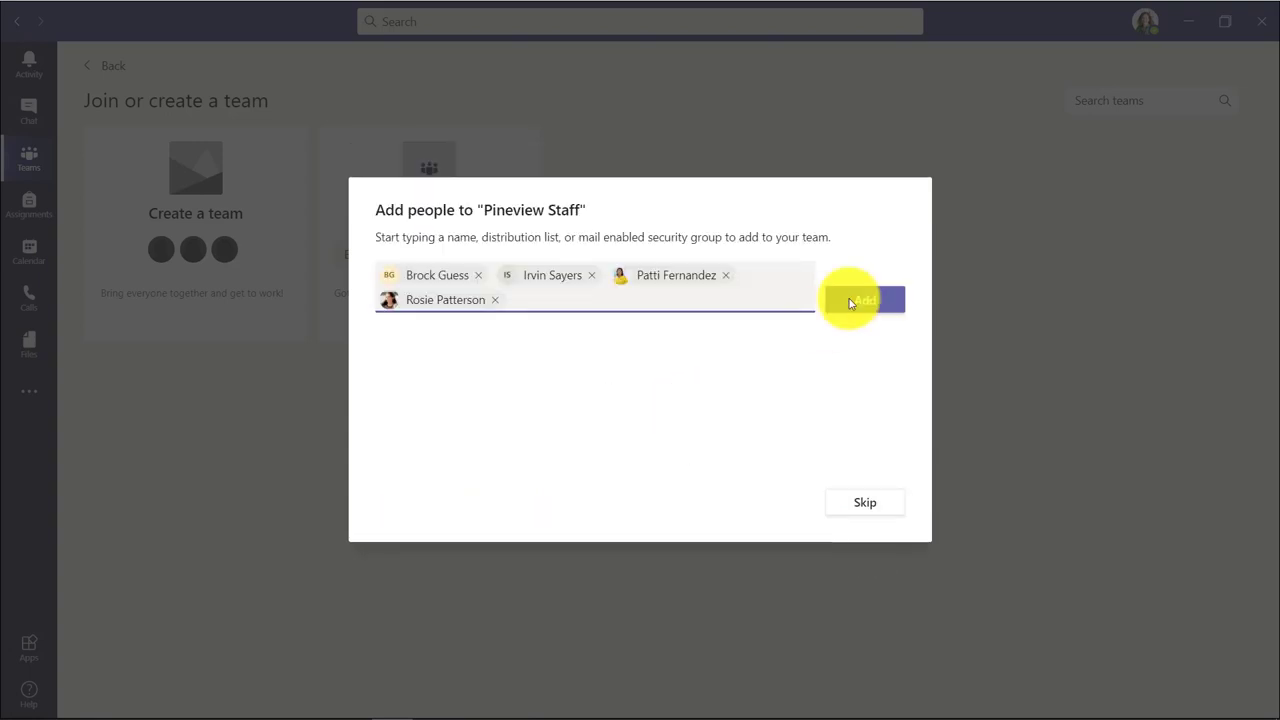
pyautogui.click(850, 302)
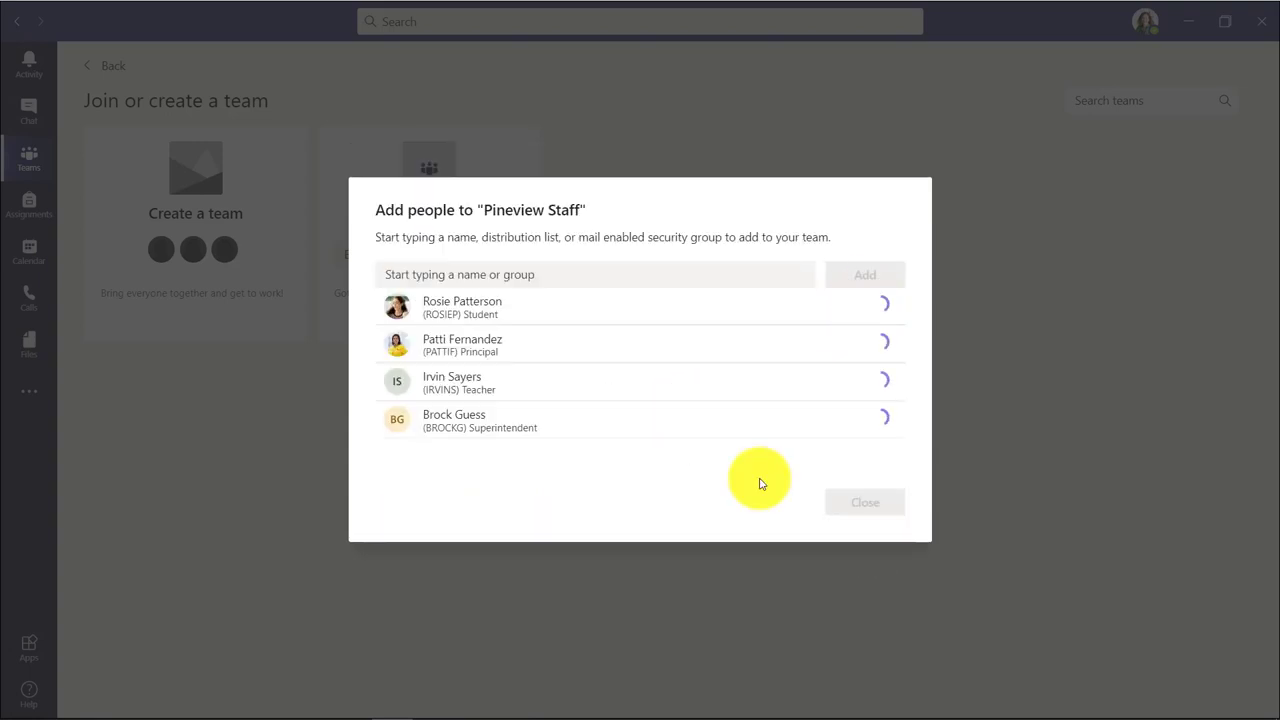
pyautogui.click(872, 514)
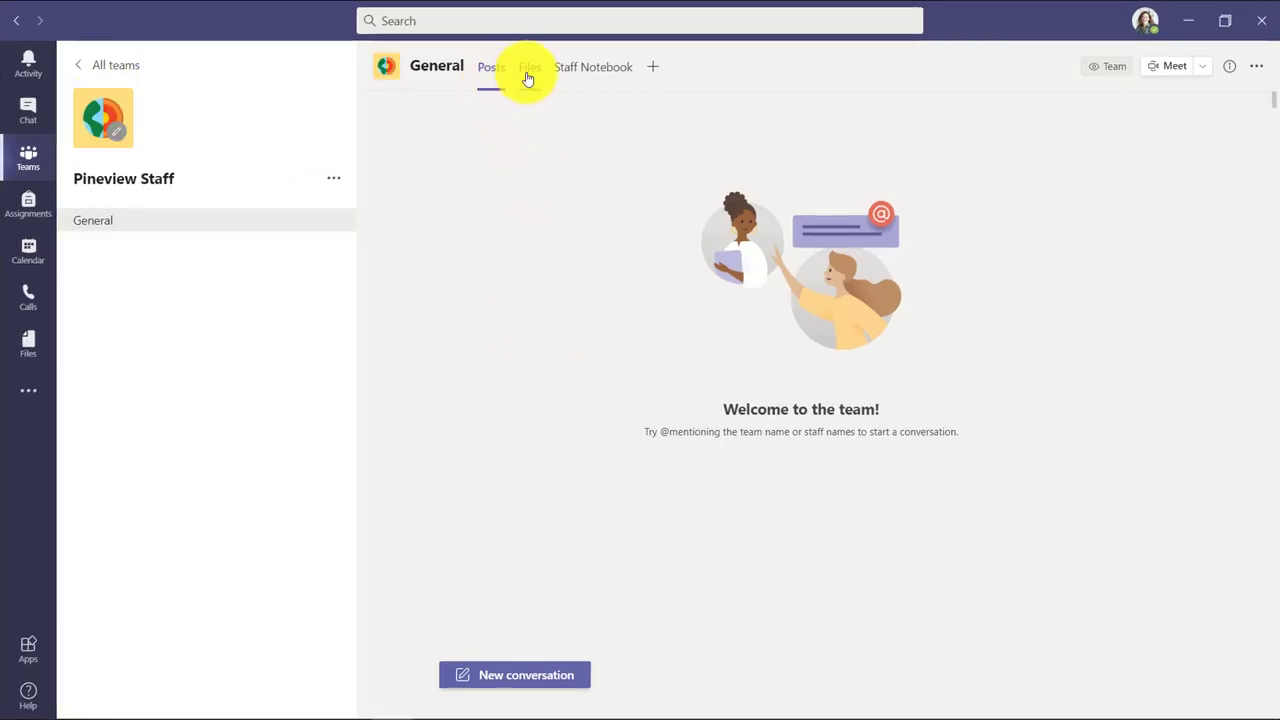
# Start setting up a blank OneNote Staff Notebook for the General channel and proceed to its private-space sections.
pyautogui.click(583, 75)
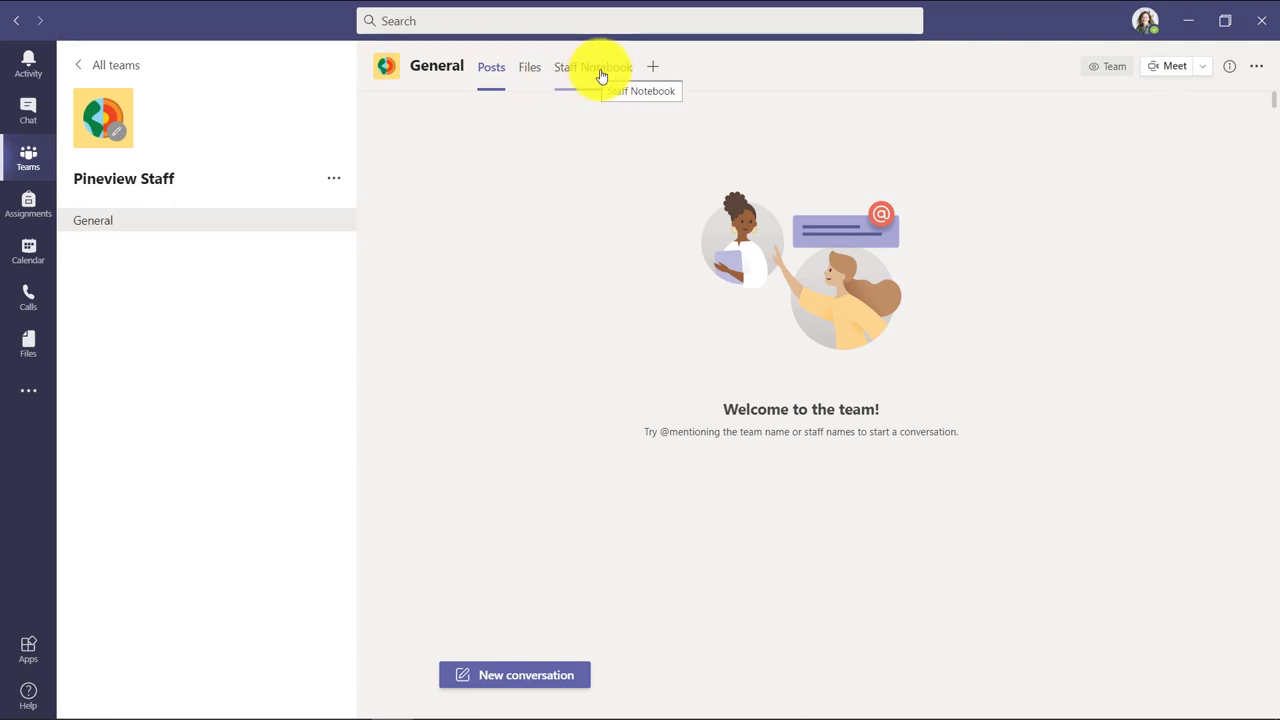
pyautogui.click(601, 76)
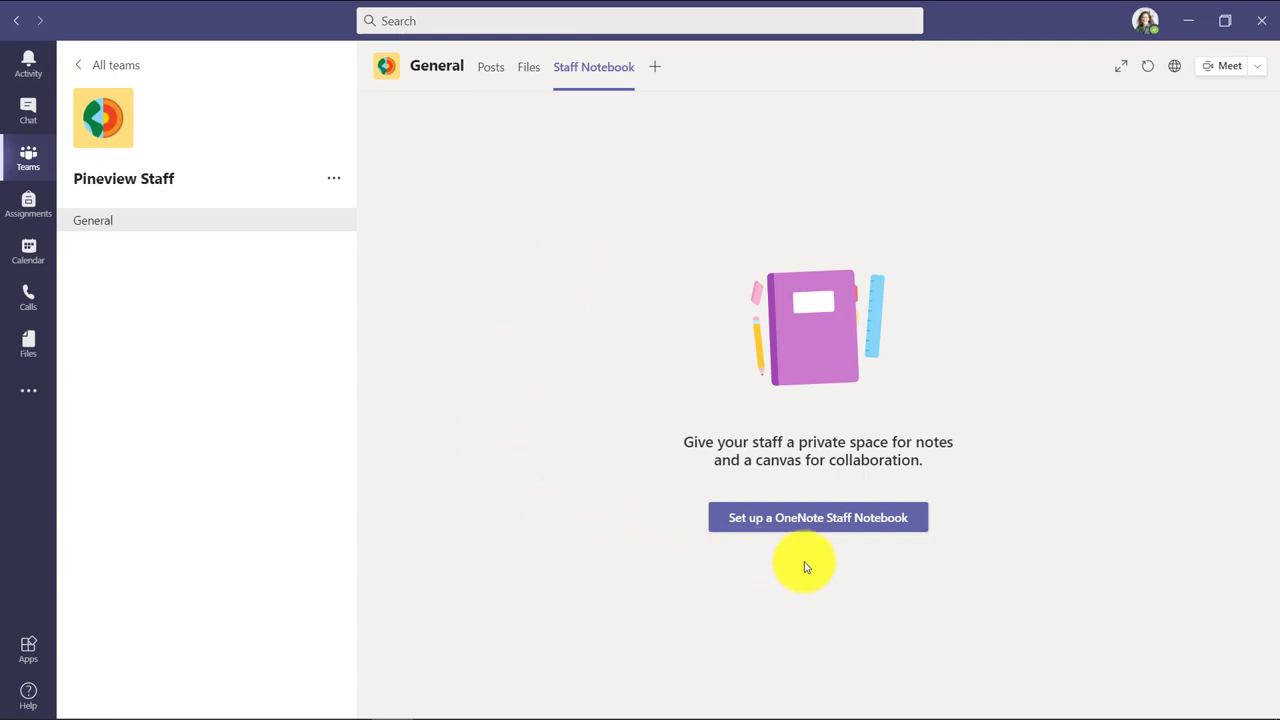
pyautogui.click(895, 521)
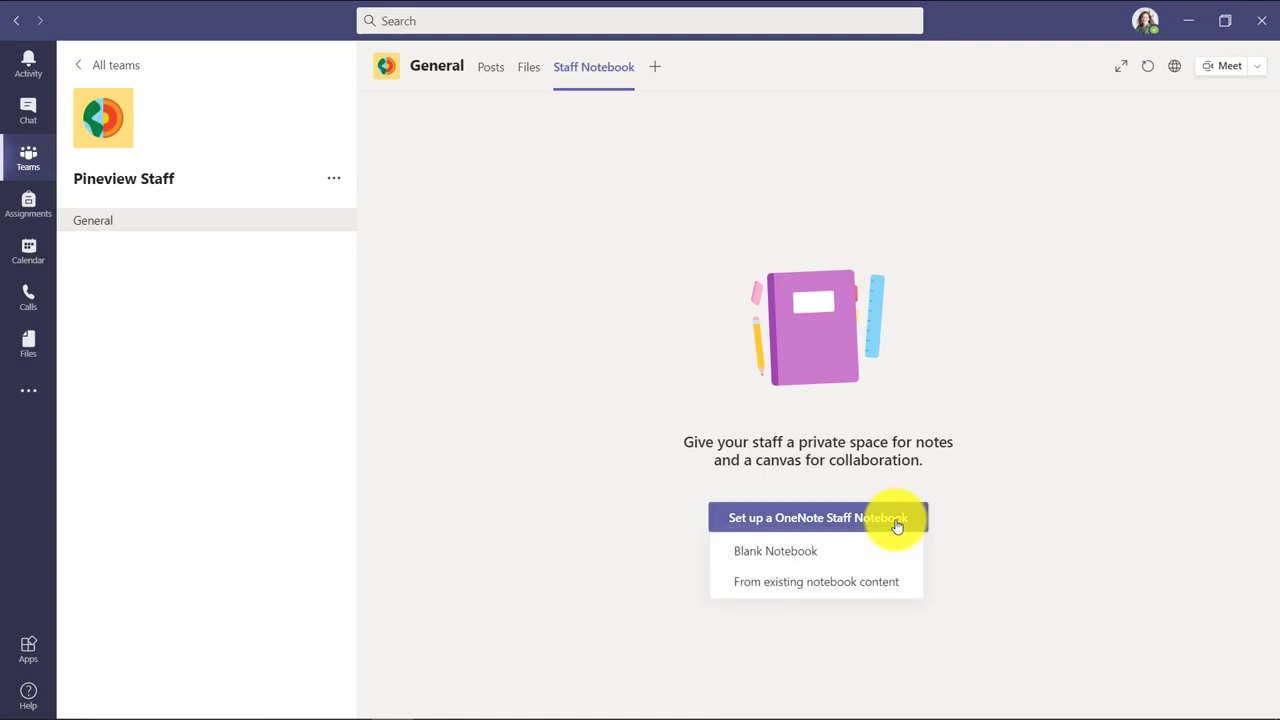
pyautogui.click(851, 555)
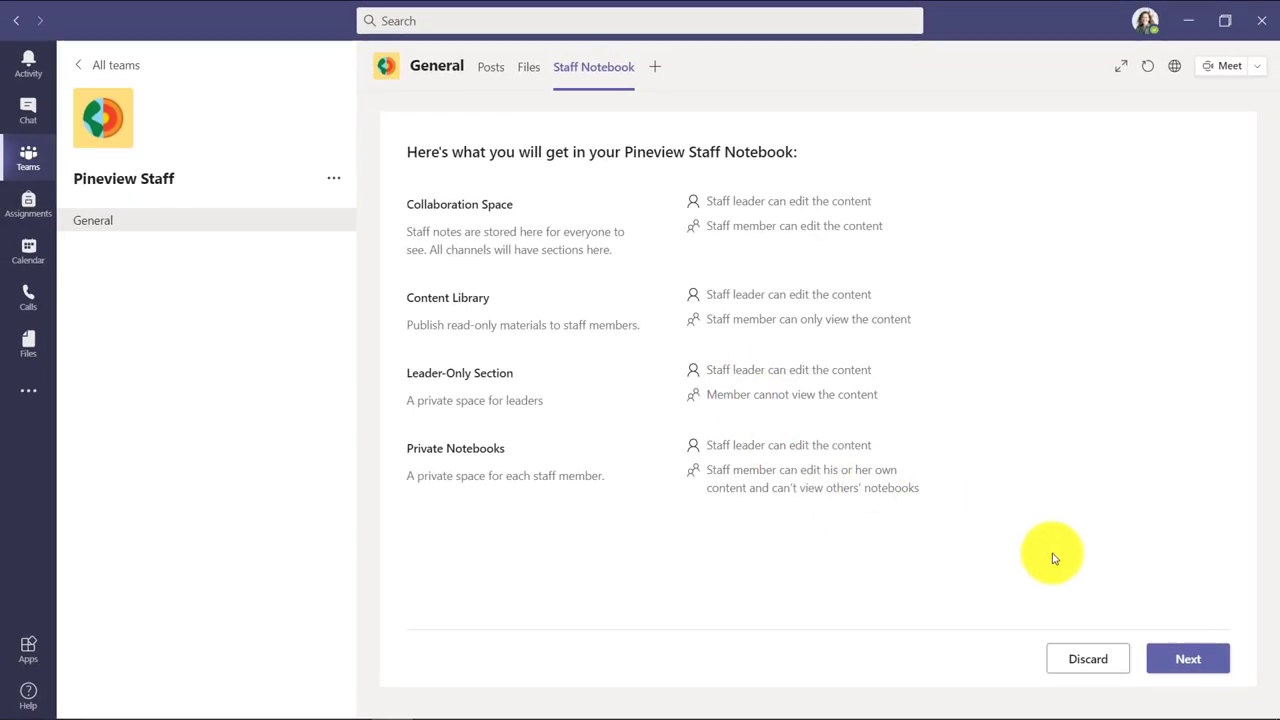
pyautogui.click(1190, 660)
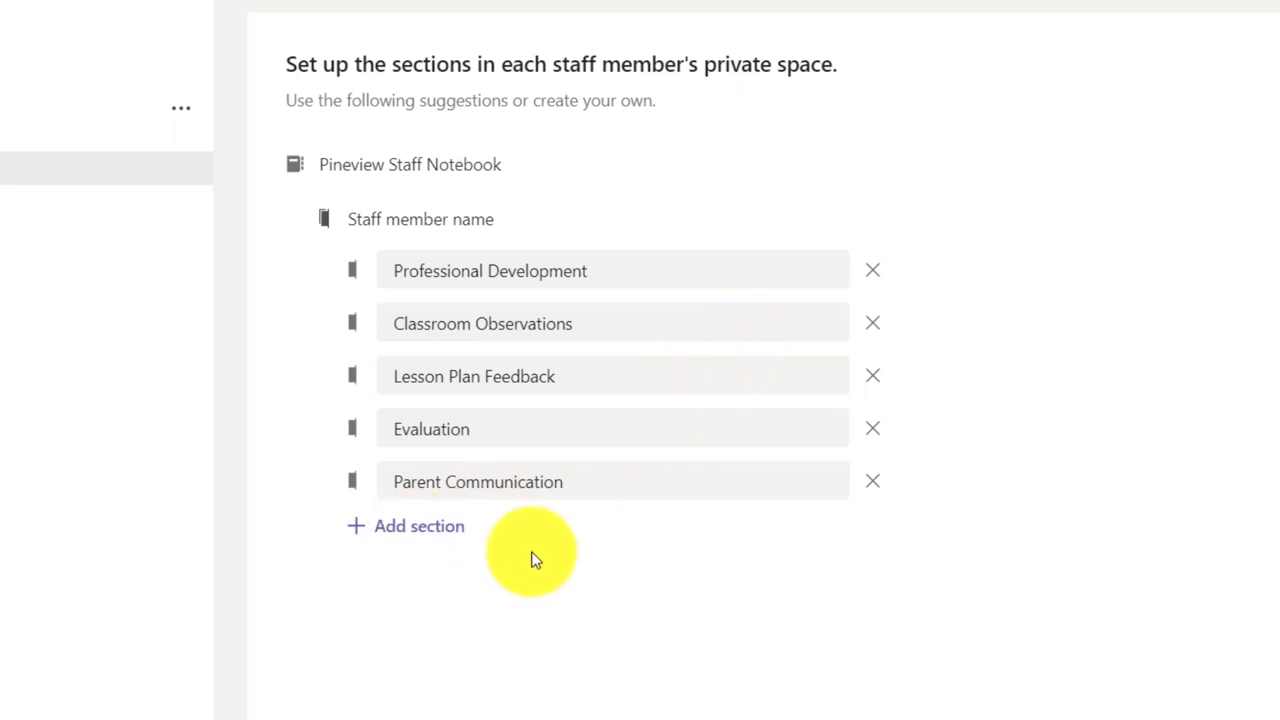
# Remove the Parent Communication section from each staff member's private space and add it back as "Parent Communication".
pyautogui.click(870, 488)
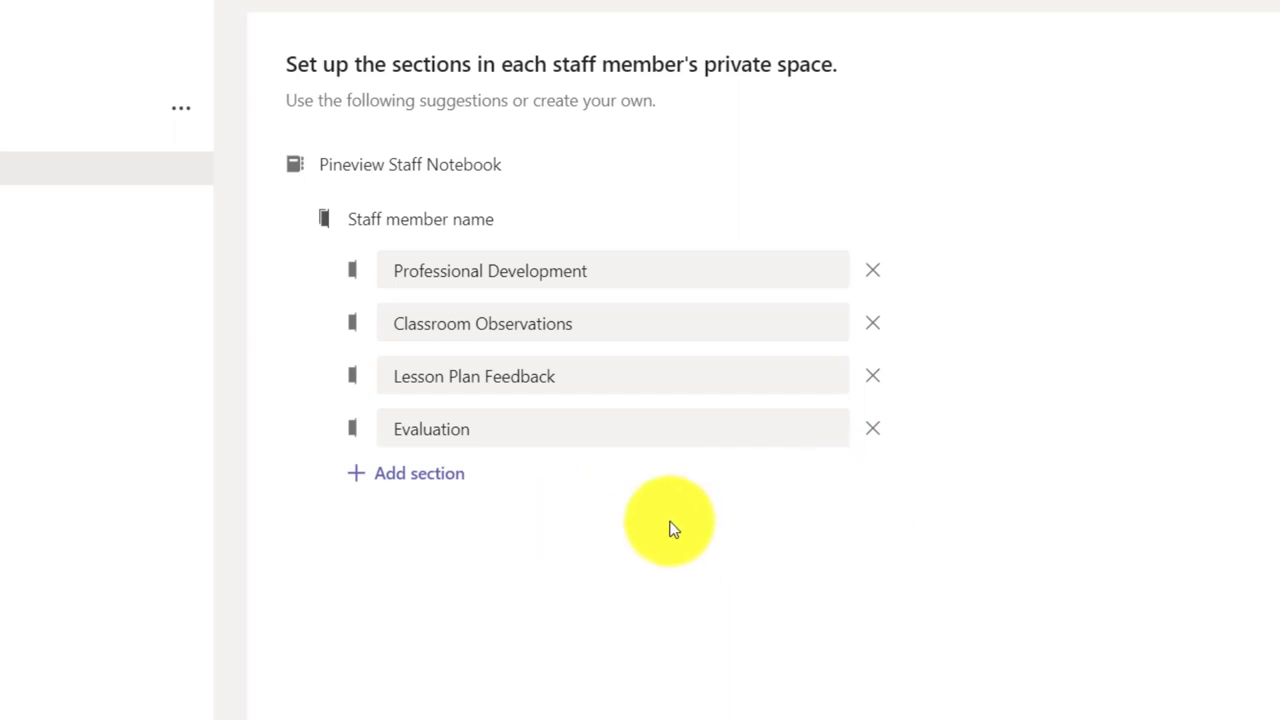
pyautogui.click(452, 487)
pyautogui.write('Paren')
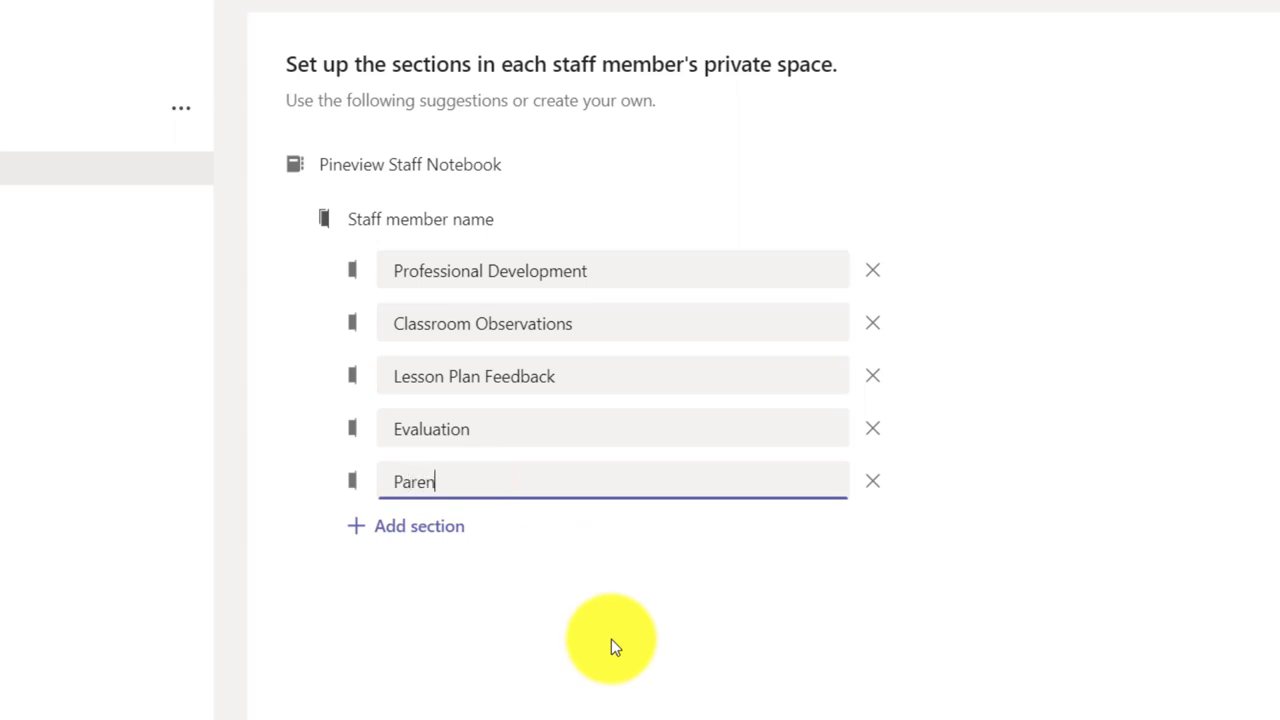
pyautogui.write('t Communication')
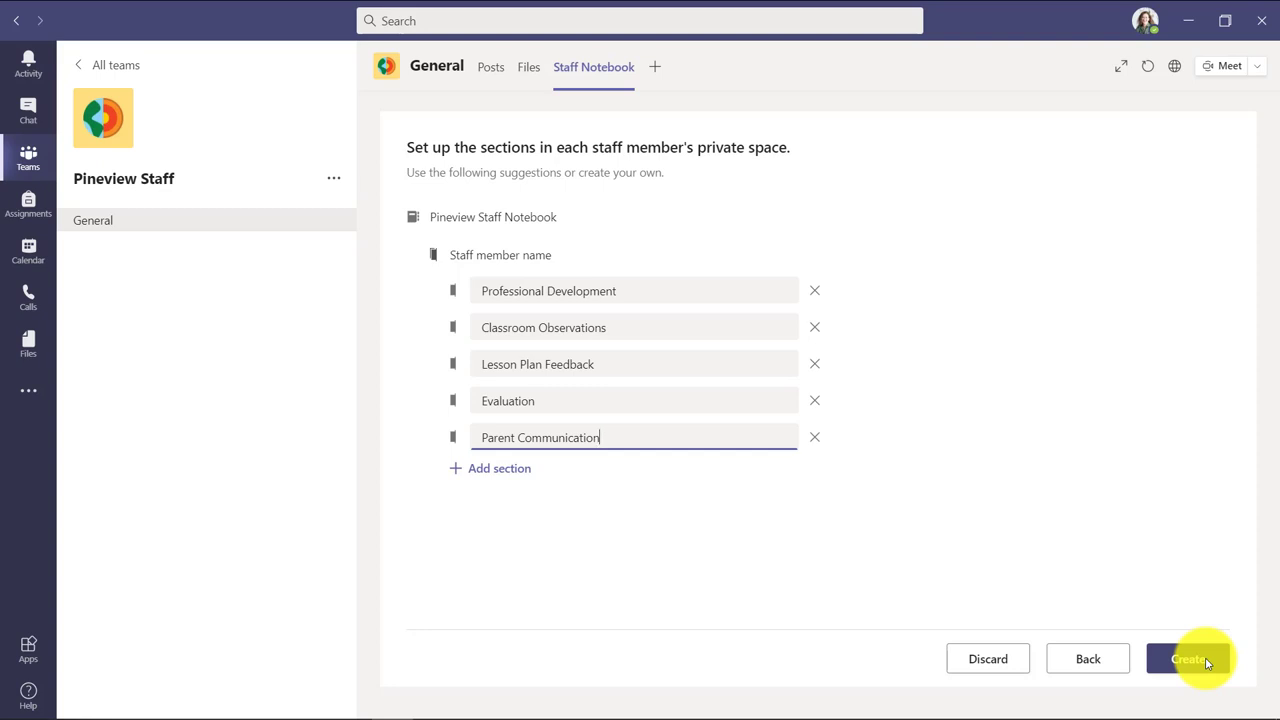
# Create the Pineview Staff Notebook with the listed private sections and expand it to the full-width view.
pyautogui.click(1206, 661)
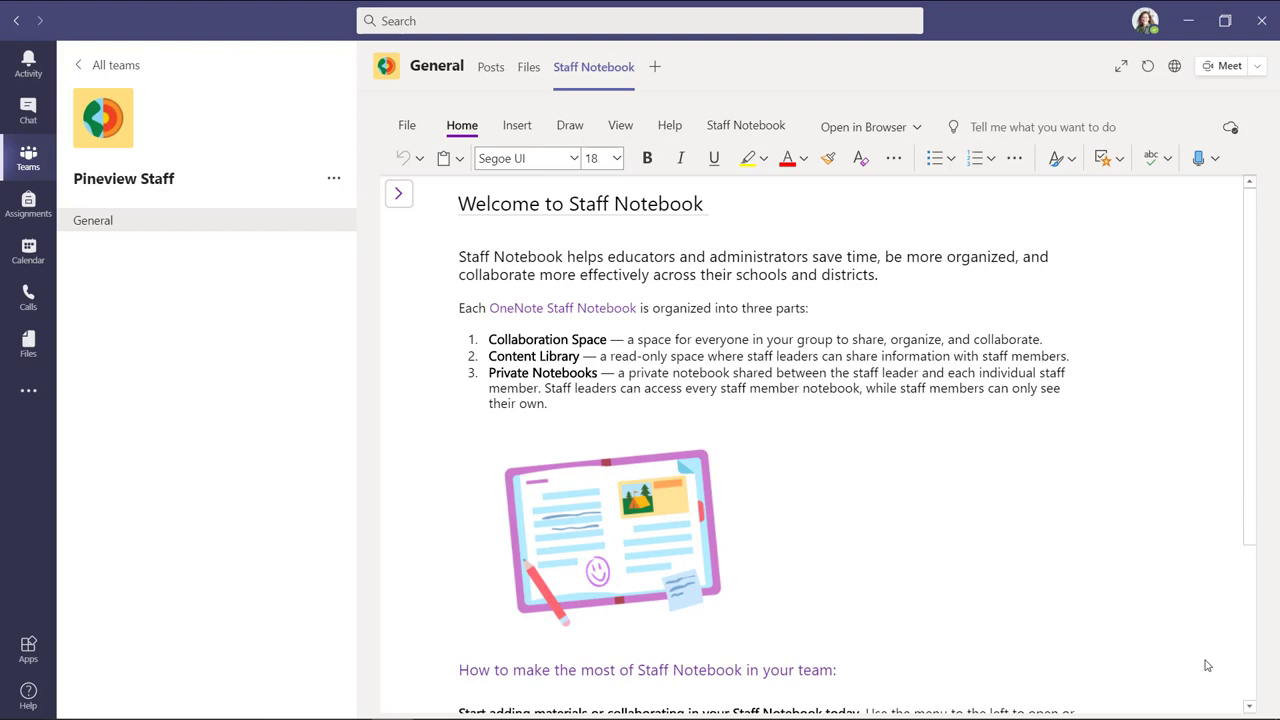
pyautogui.click(759, 233)
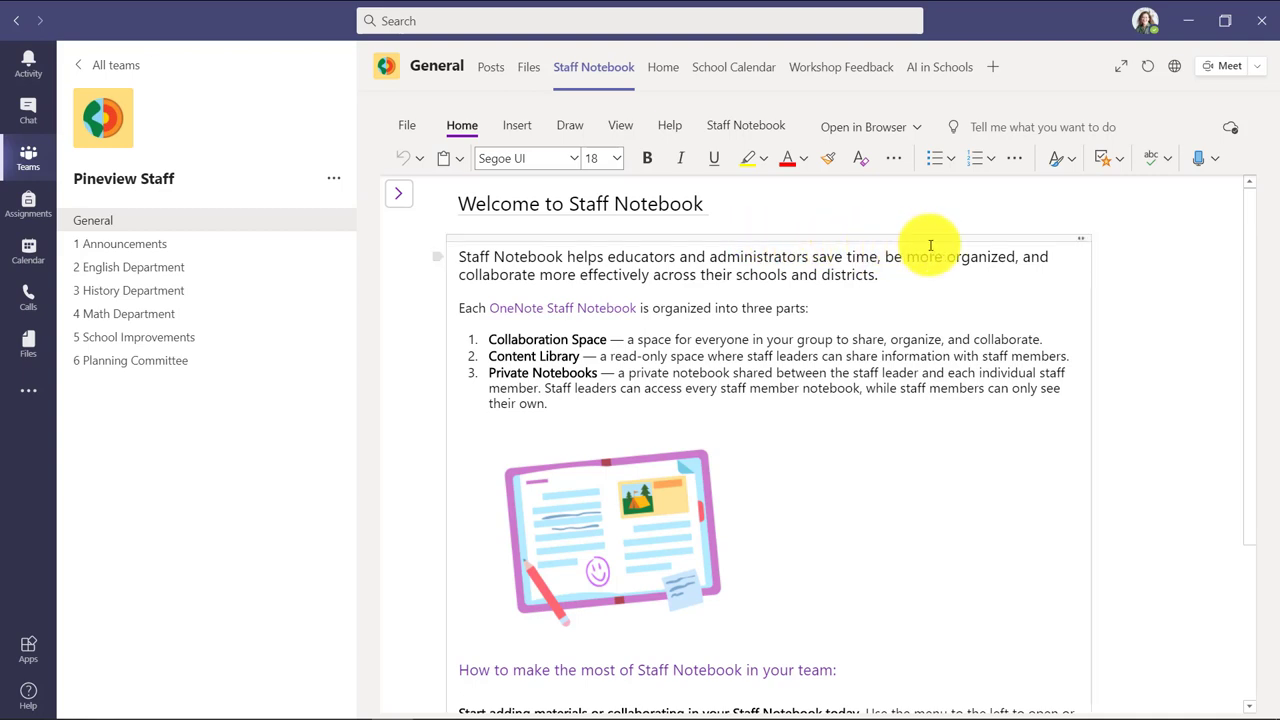
pyautogui.click(1119, 68)
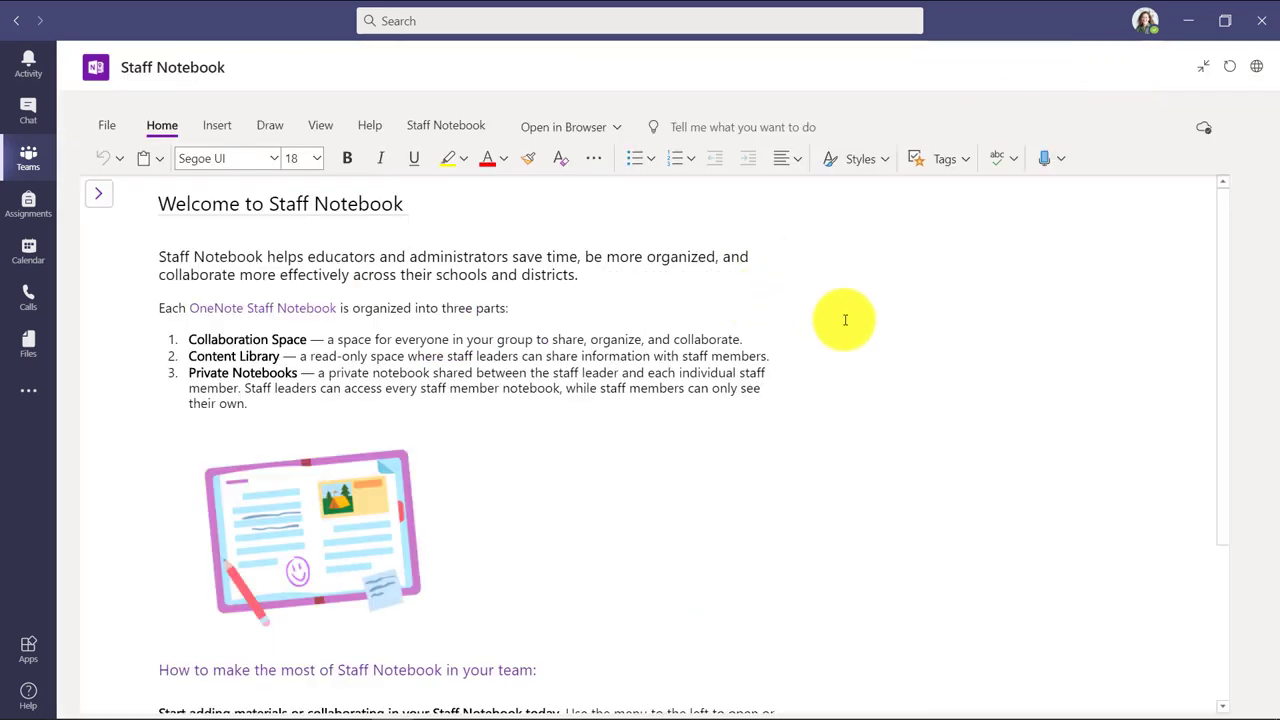
# Examine the Staff Meeting Notes pages in the Collaboration Space, including All School Open House, August Template, School Board Minutes and Student Achievement.
pyautogui.click(96, 200)
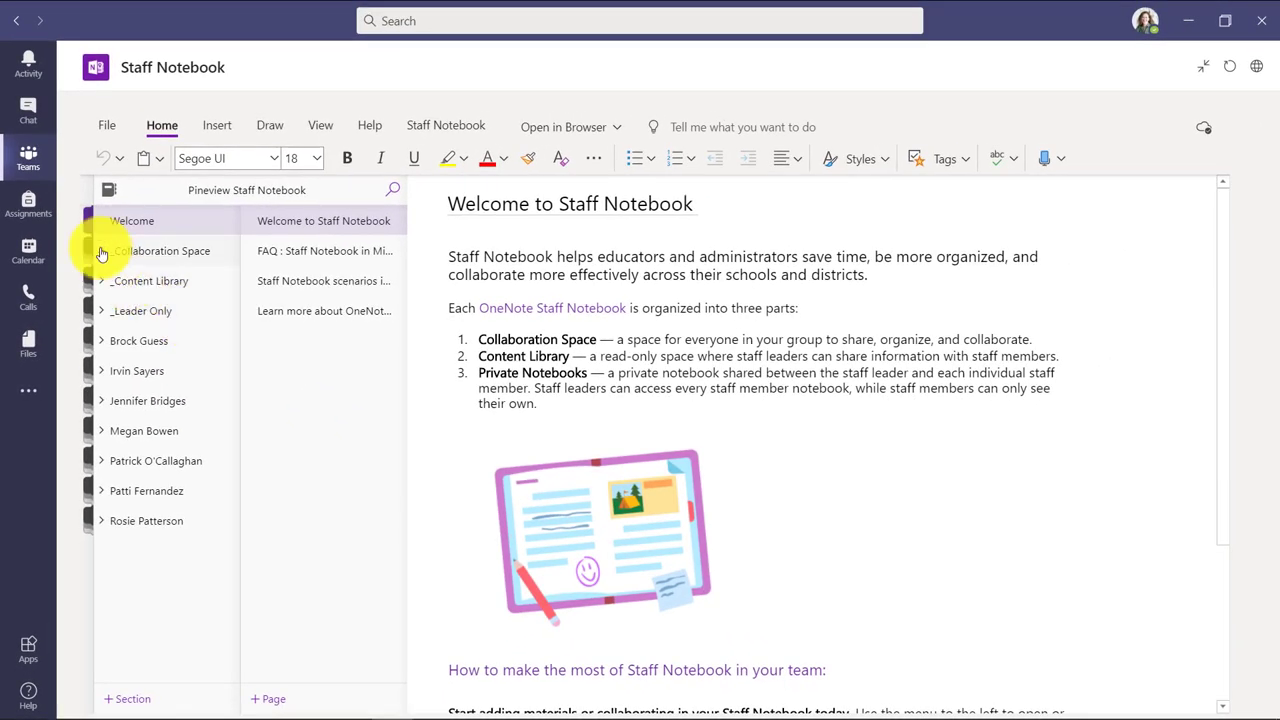
pyautogui.click(101, 253)
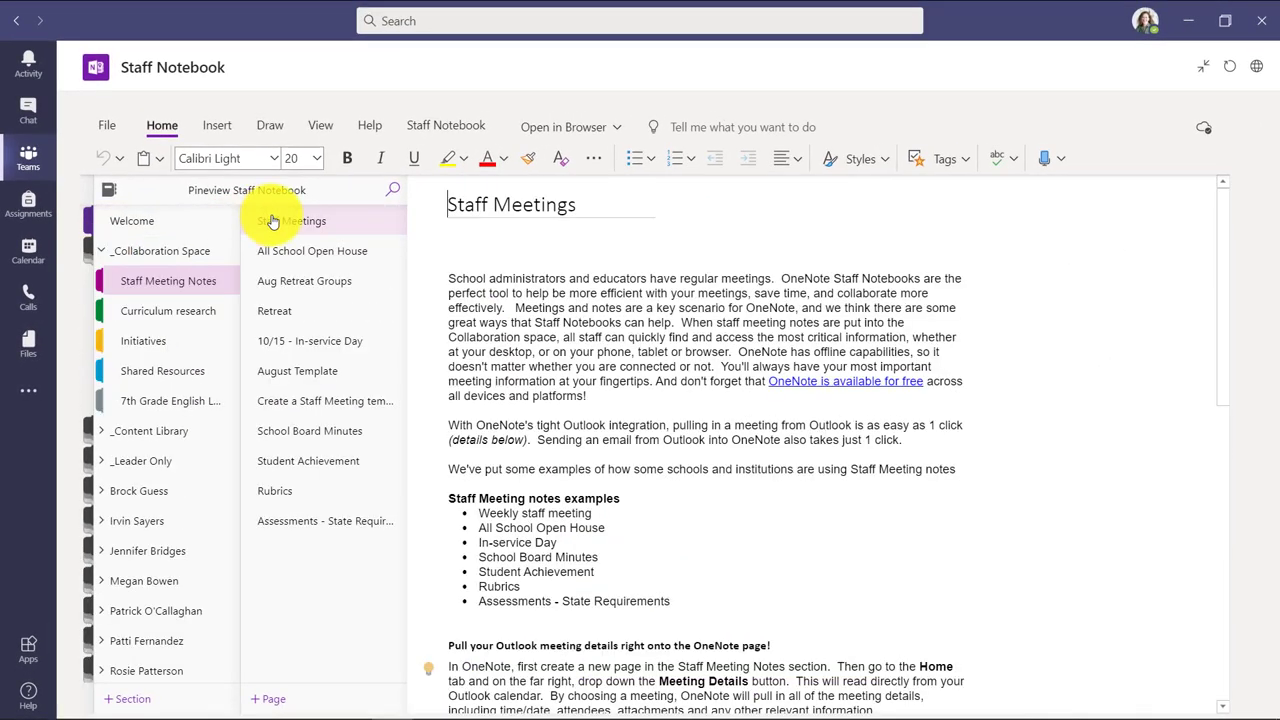
pyautogui.click(339, 252)
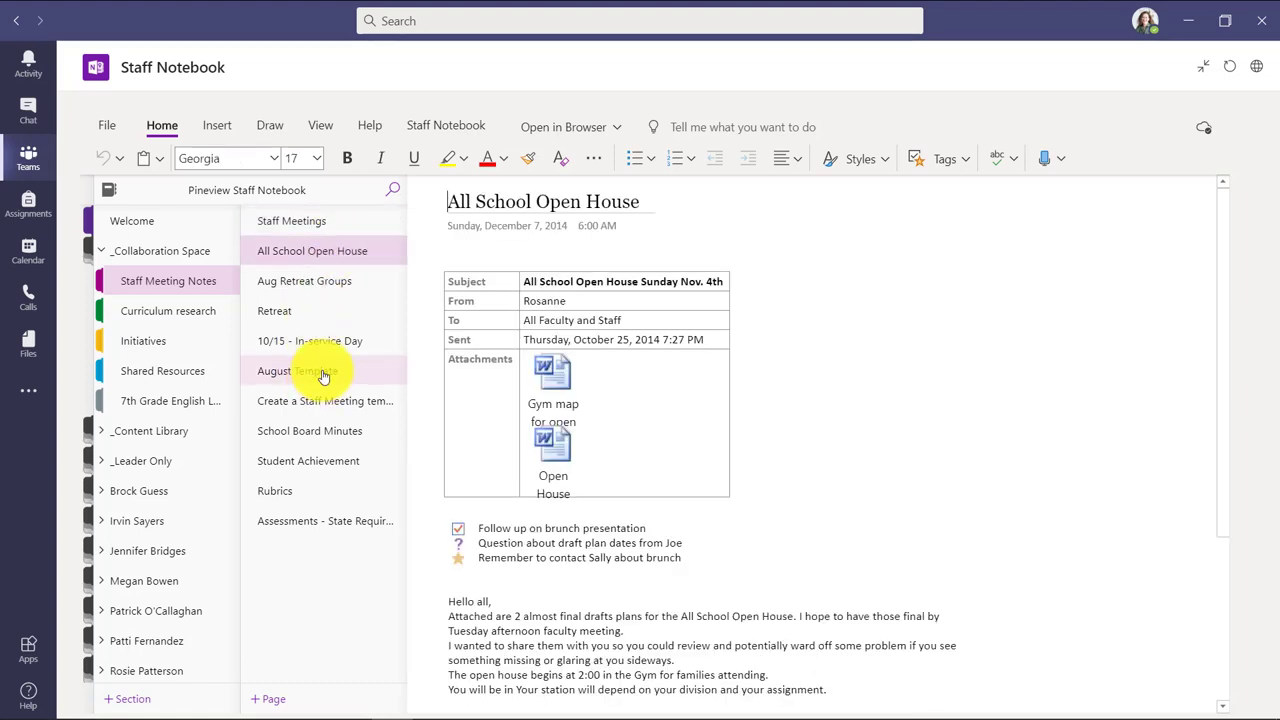
pyautogui.click(324, 373)
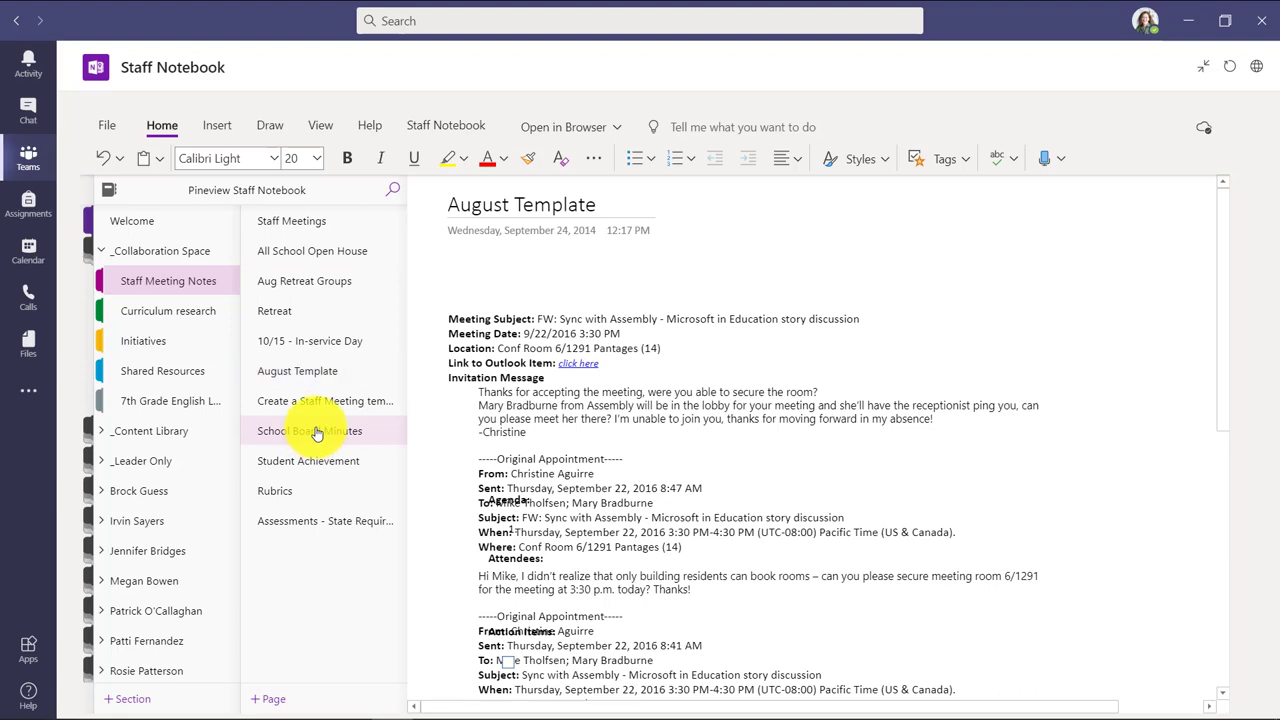
pyautogui.click(316, 432)
pyautogui.click(288, 464)
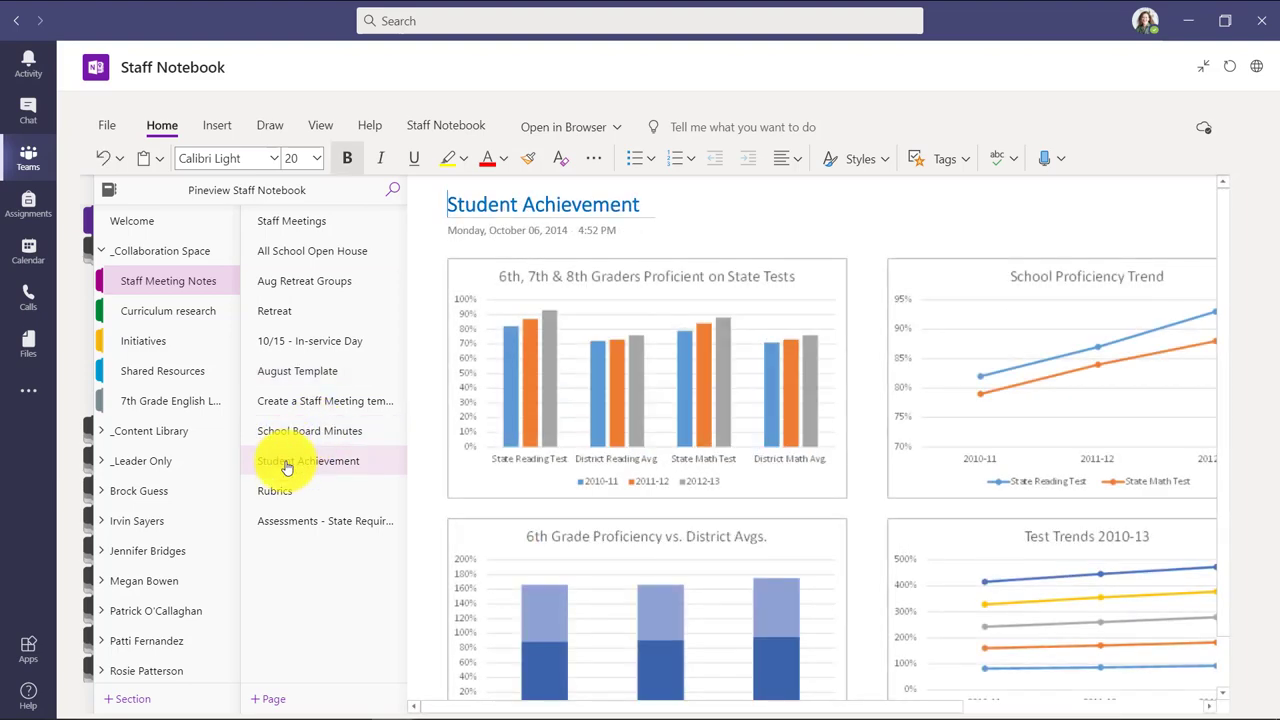
pyautogui.click(300, 250)
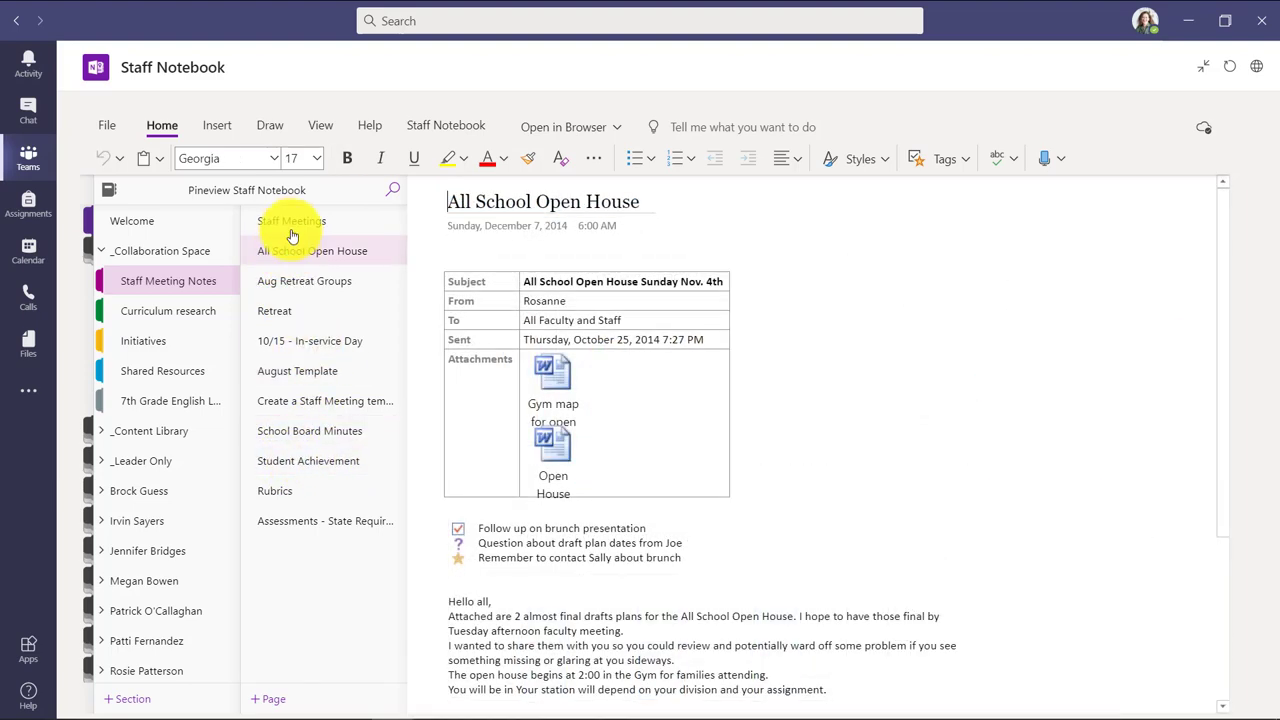
pyautogui.click(296, 223)
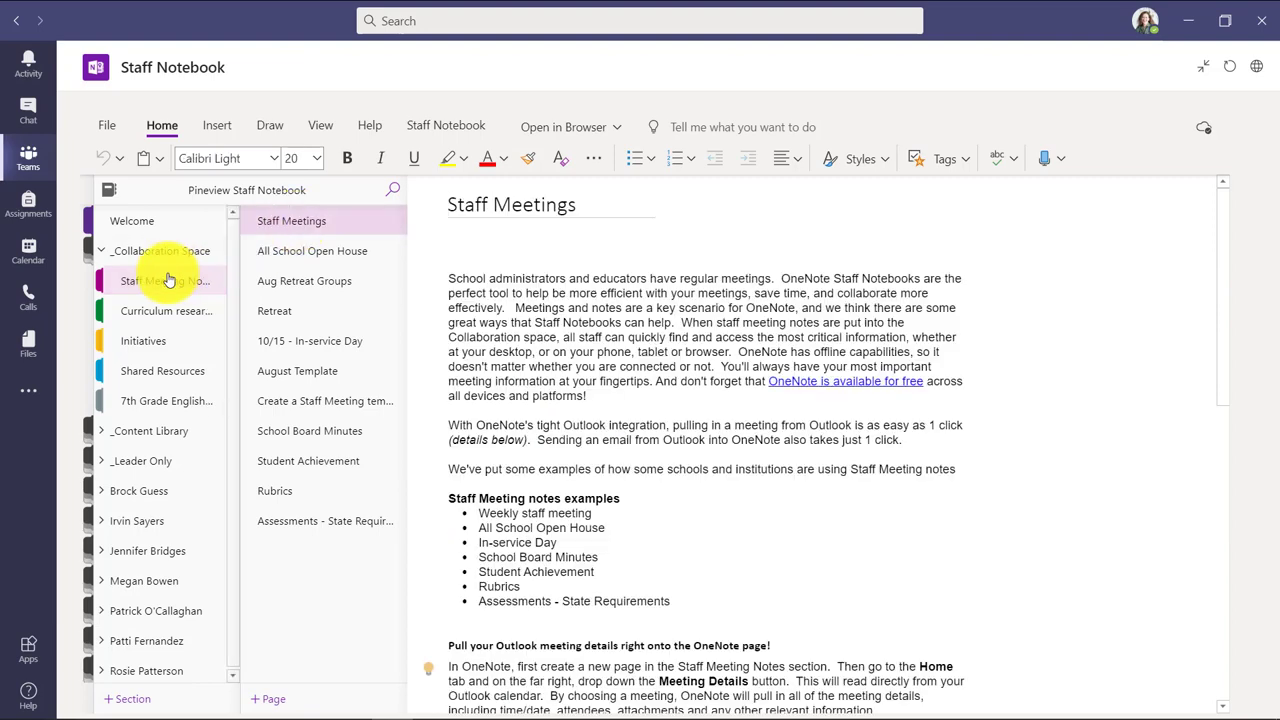
pyautogui.click(166, 281)
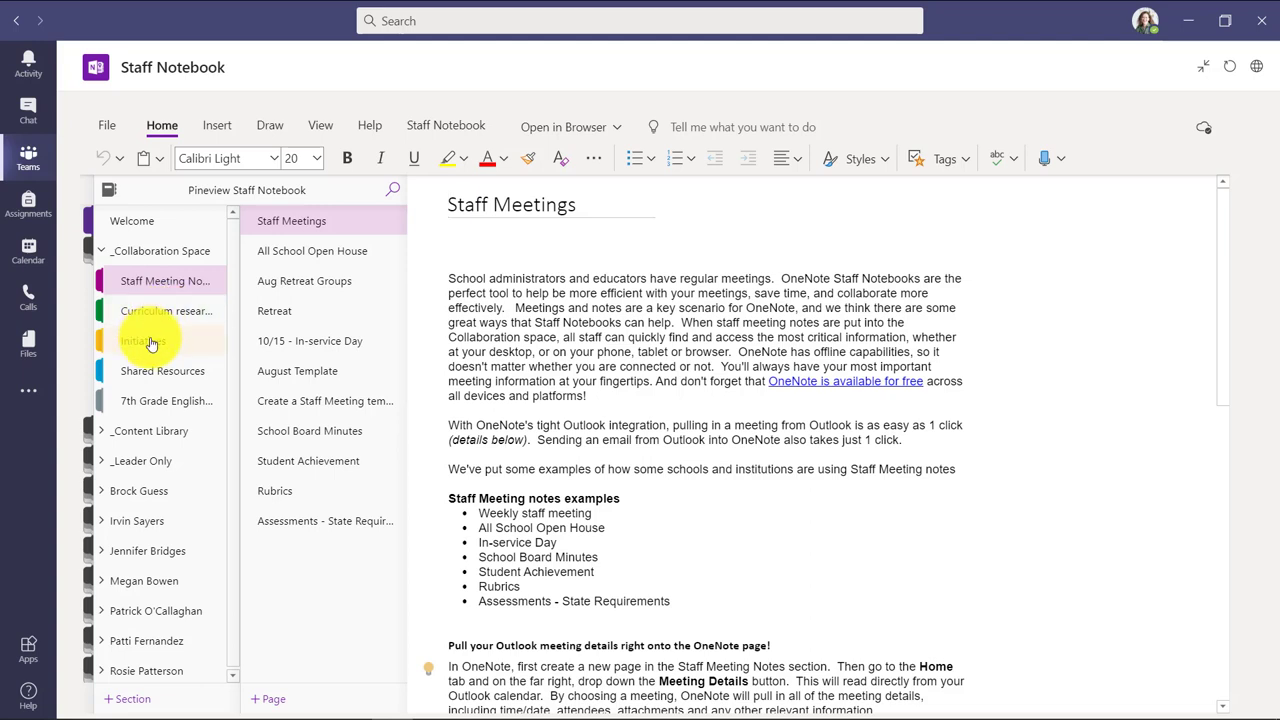
# Examine the Initiatives pages Fundraisers and Spirit week, and the Key Character Edu Organizations page in Shared Resources.
pyautogui.click(150, 342)
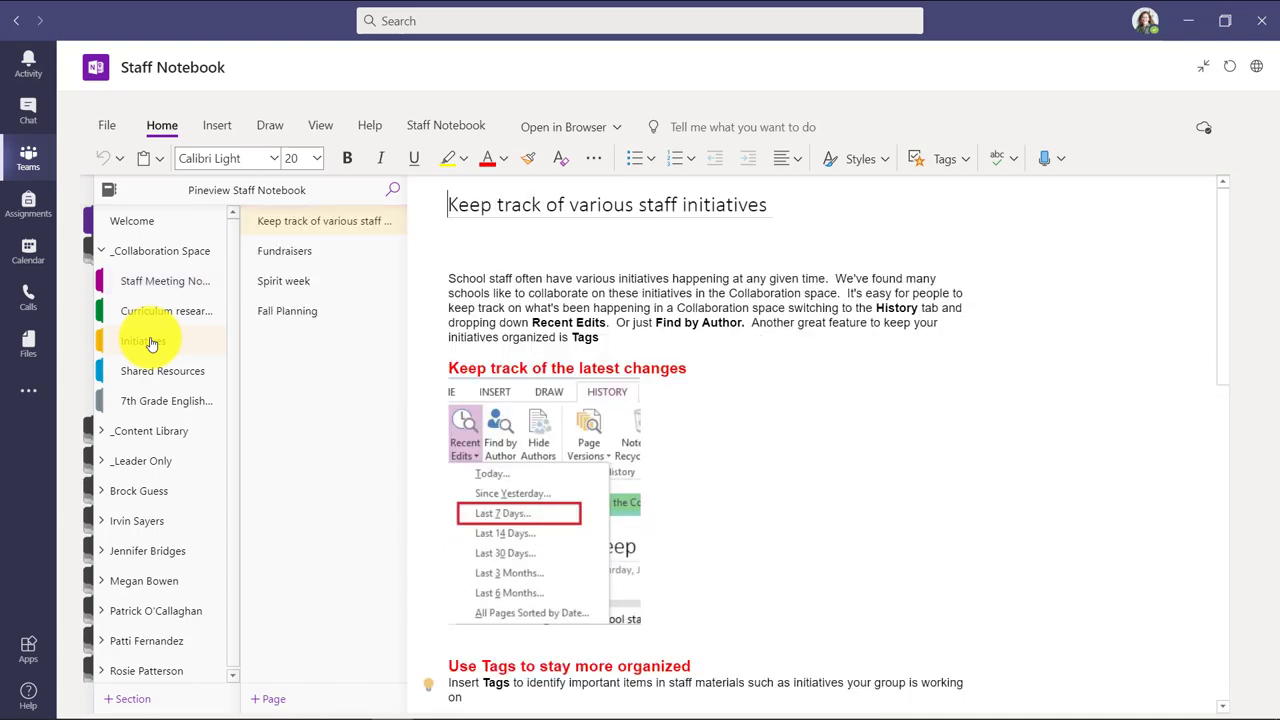
pyautogui.click(300, 251)
pyautogui.click(300, 282)
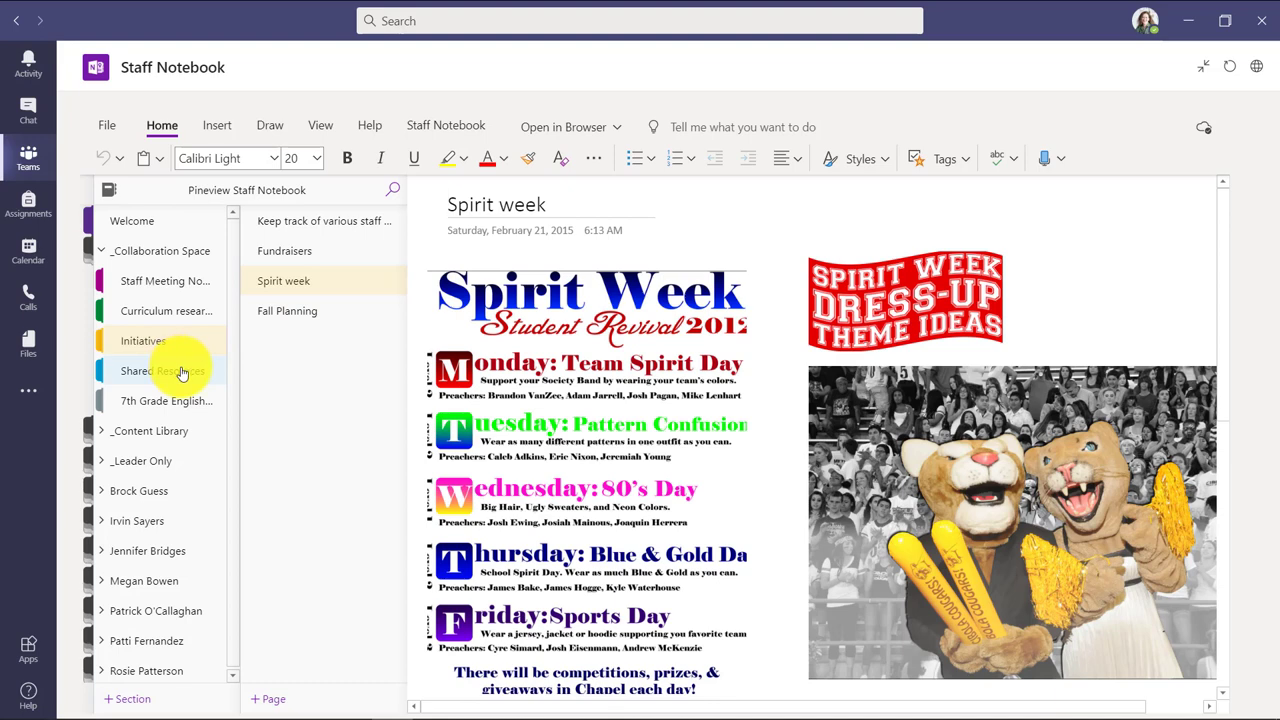
pyautogui.click(182, 372)
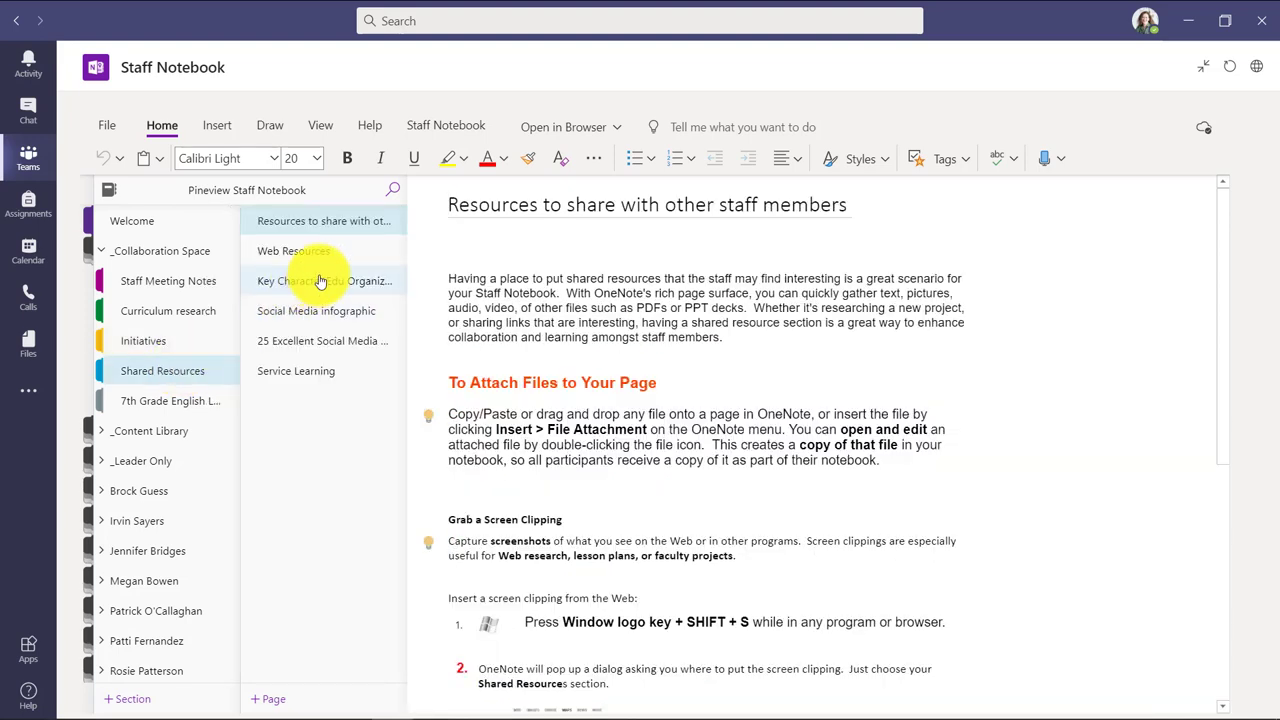
pyautogui.click(320, 282)
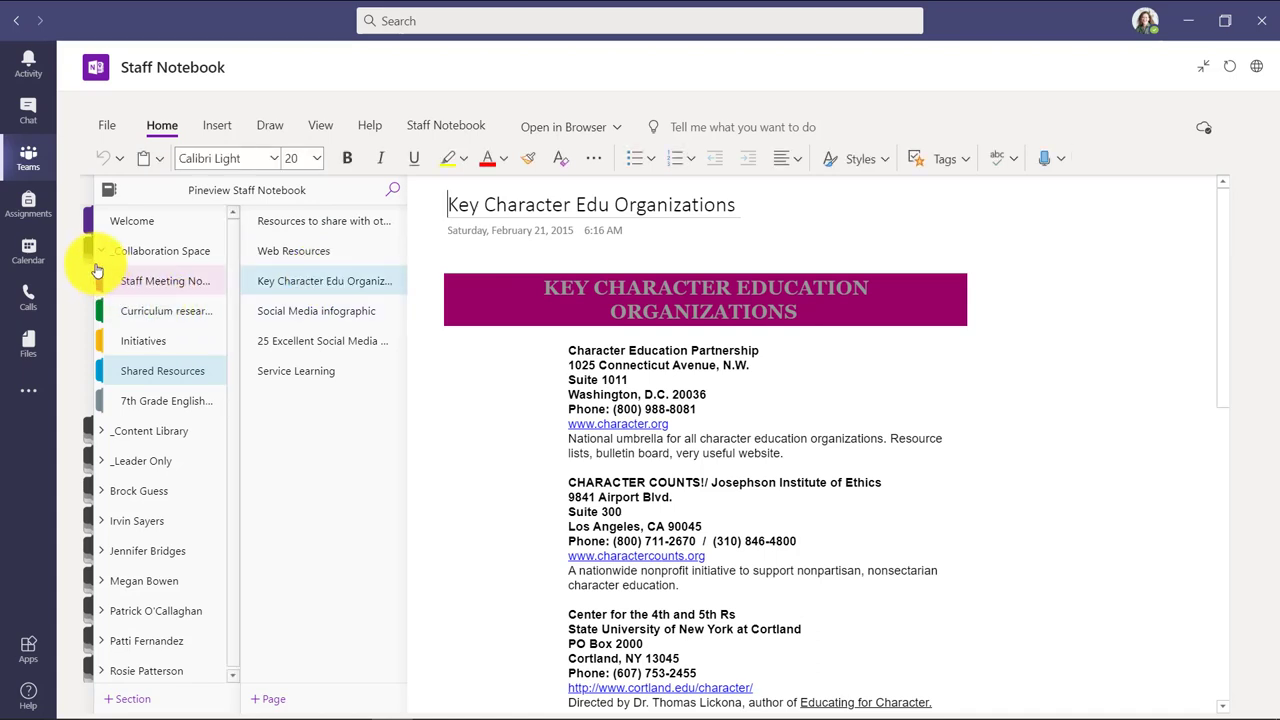
pyautogui.click(148, 376)
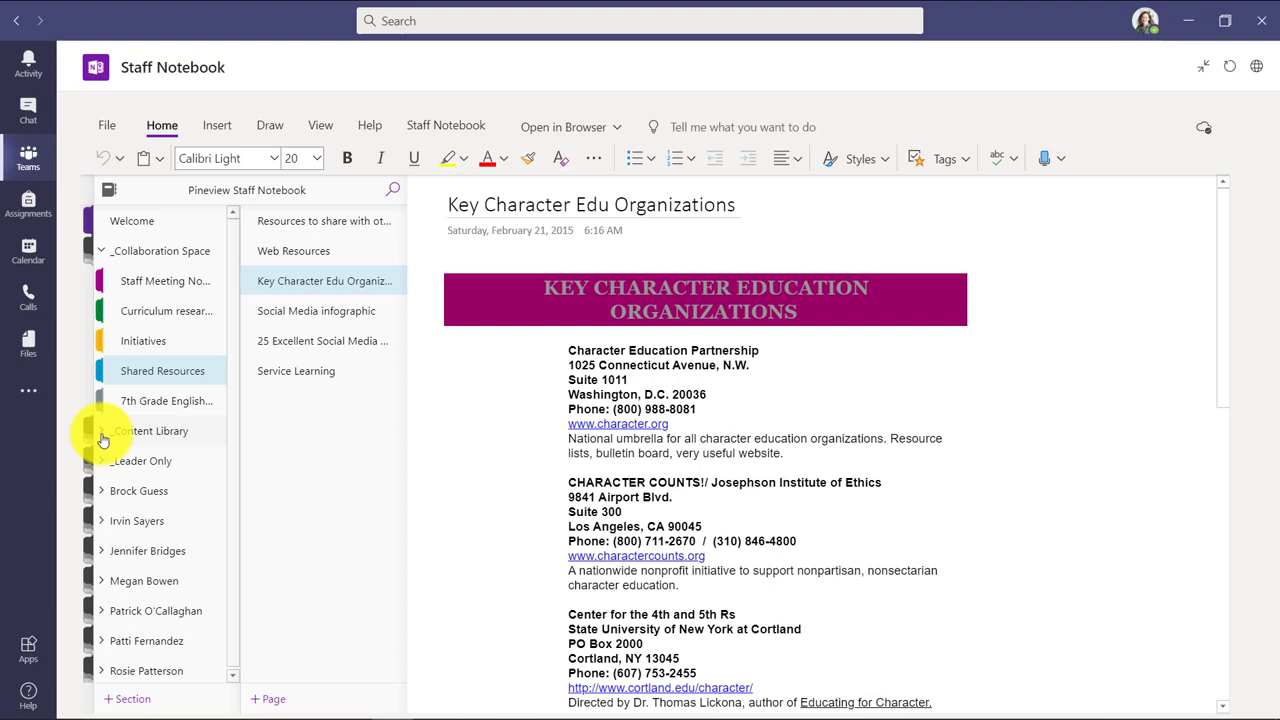
# Examine the Content Library's Fall Sports and Bus Schedules pages under Dates and Deadlines, and its policies and procedures section.
pyautogui.click(101, 435)
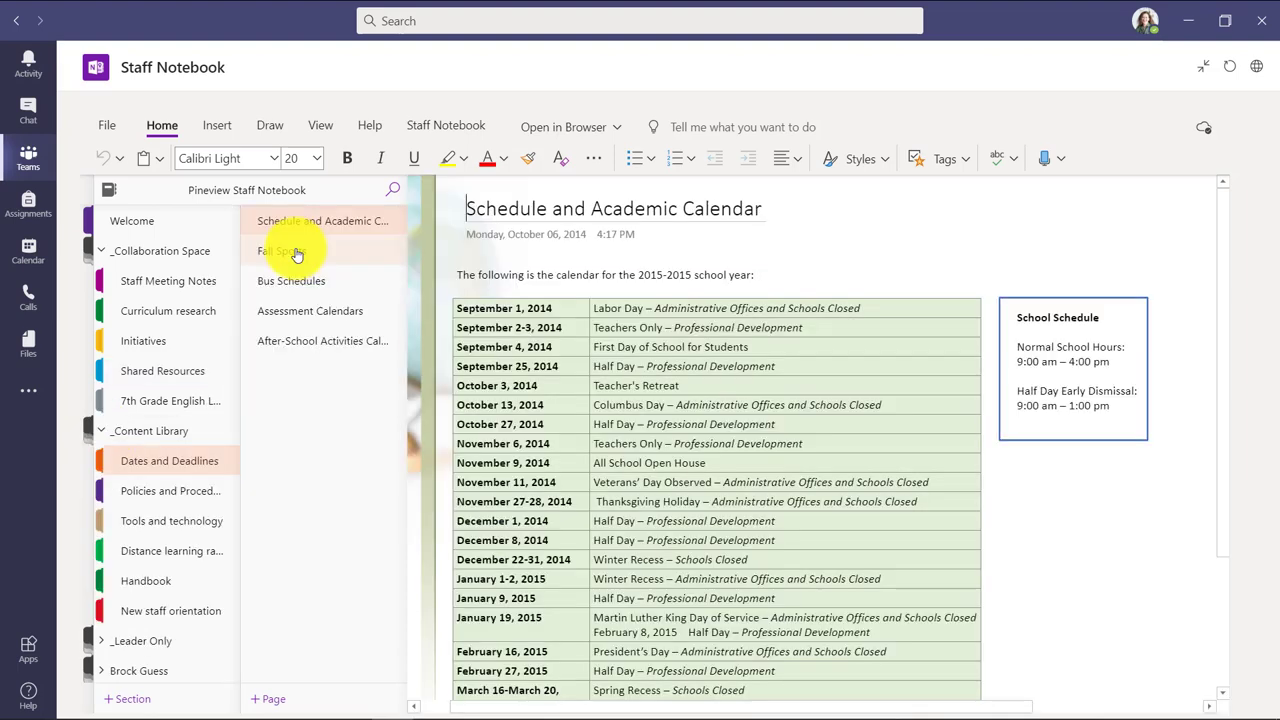
pyautogui.click(297, 255)
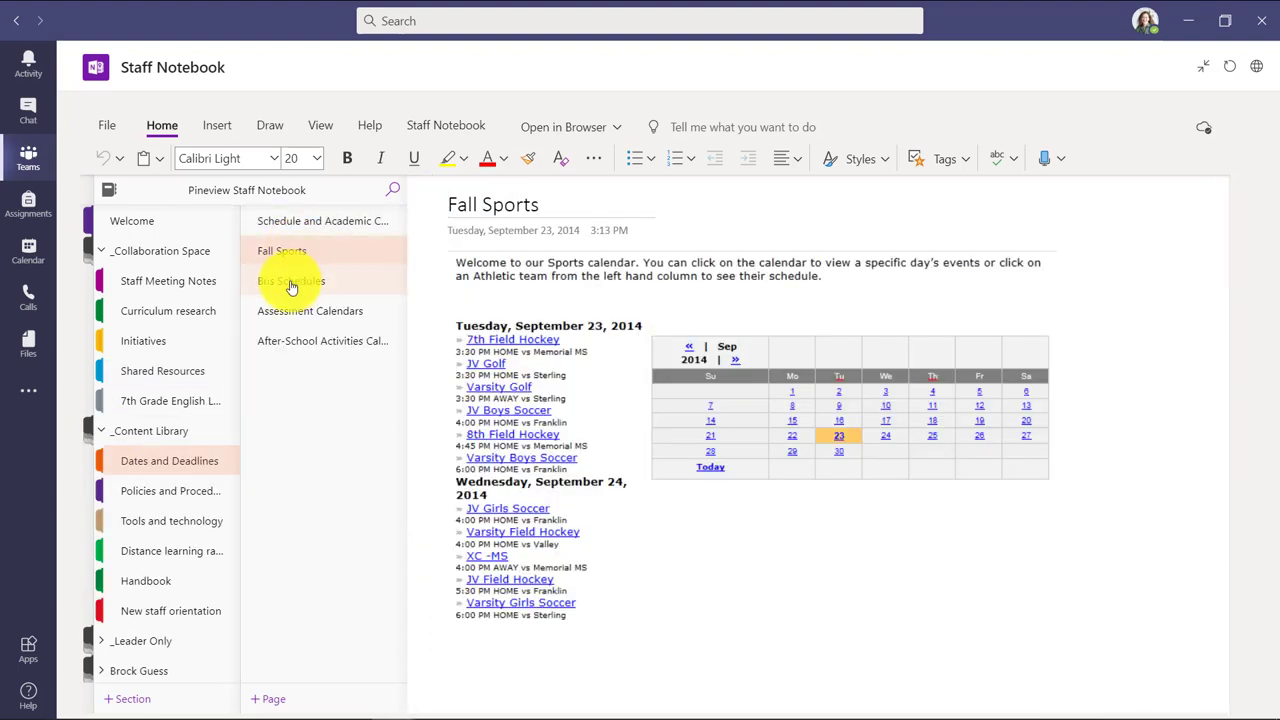
pyautogui.click(289, 282)
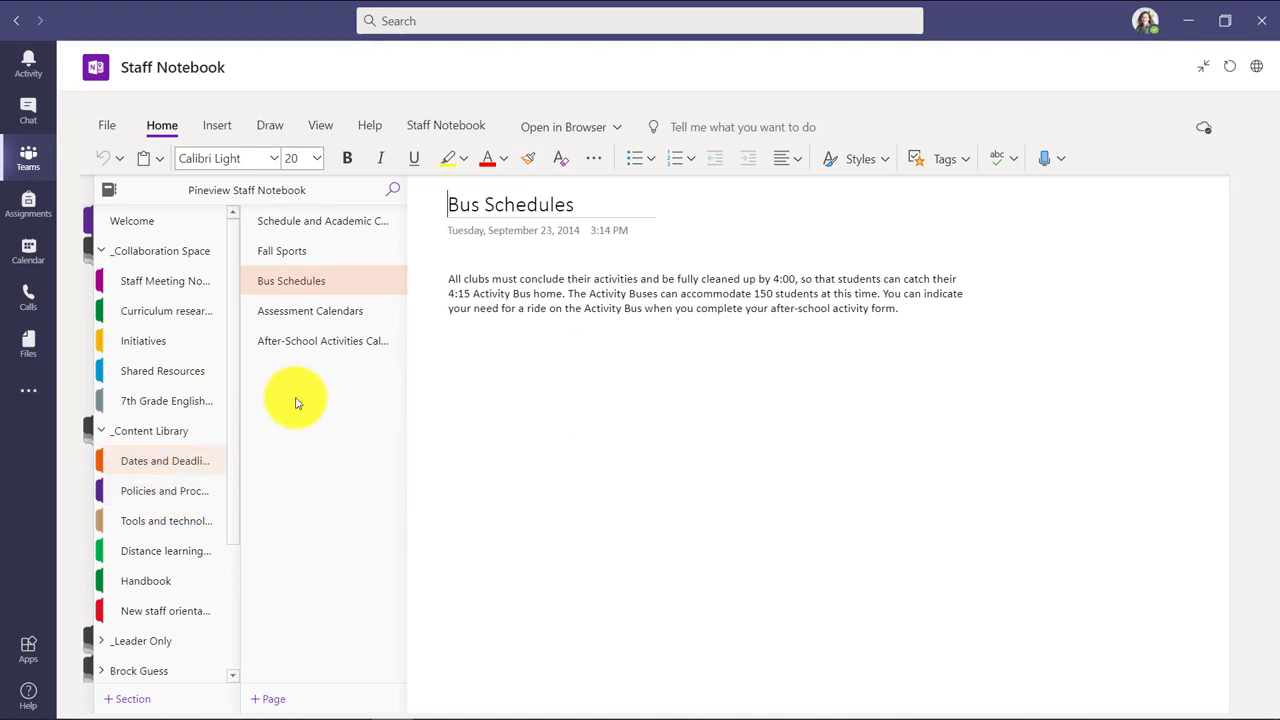
pyautogui.click(166, 490)
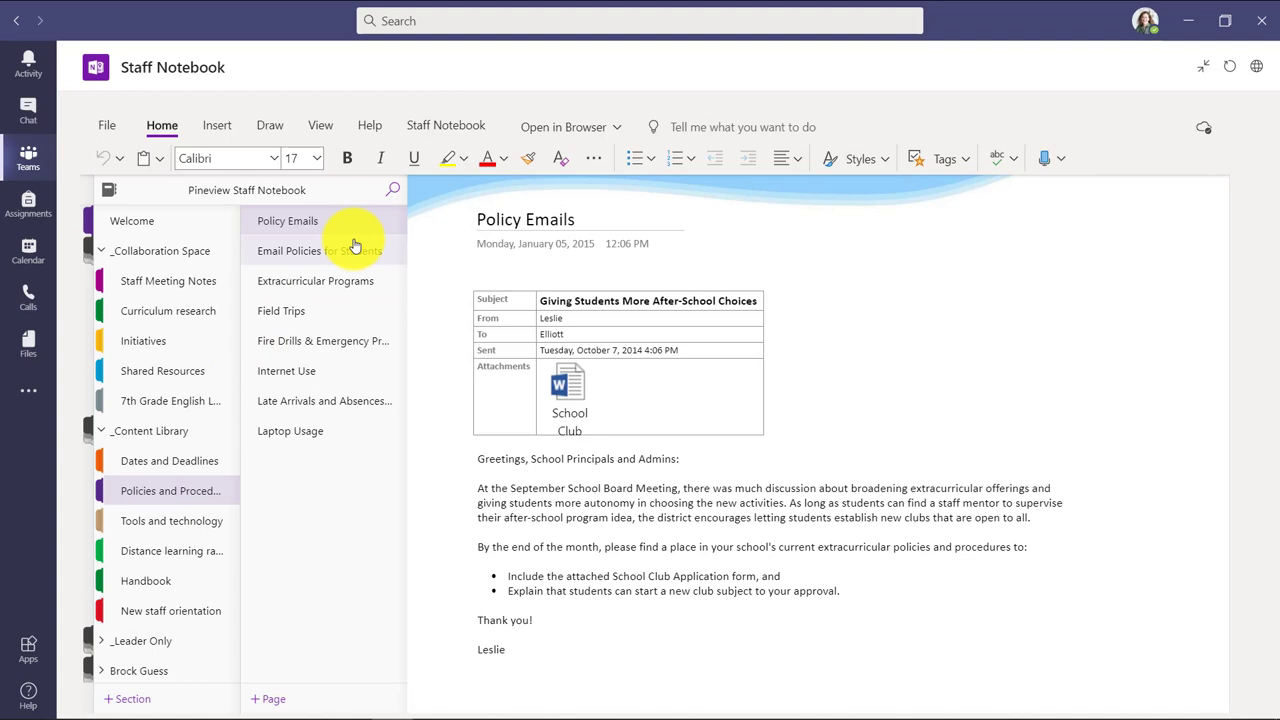
# Examine the Extracurricular Programs page under policies and procedures and the getting-started page in the _Leader Only section group.
pyautogui.click(310, 281)
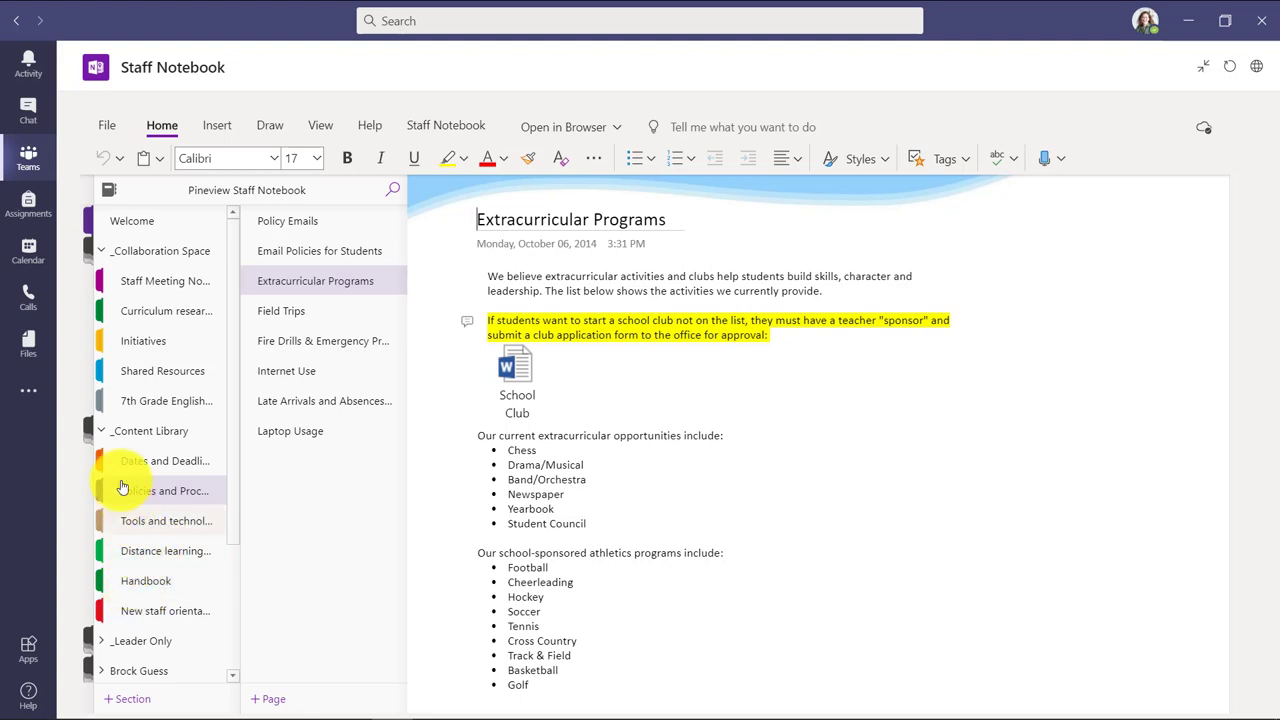
pyautogui.scroll(-3, 128, 466)
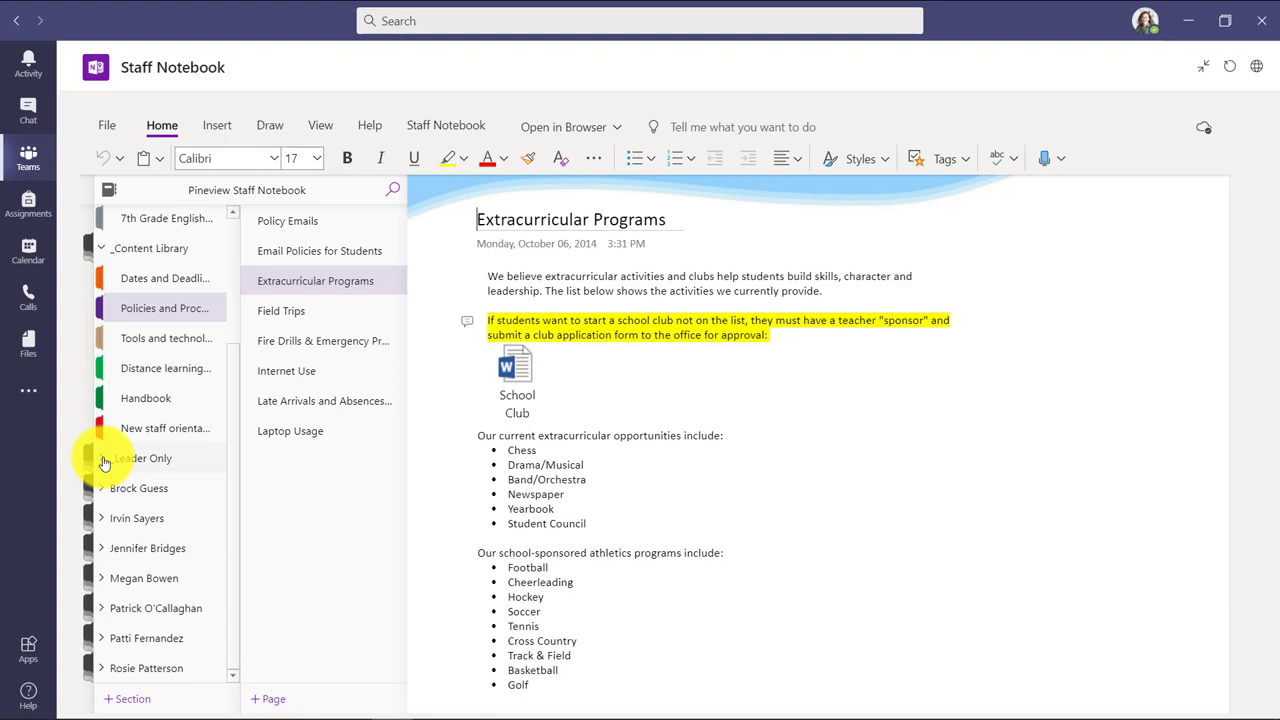
pyautogui.click(104, 460)
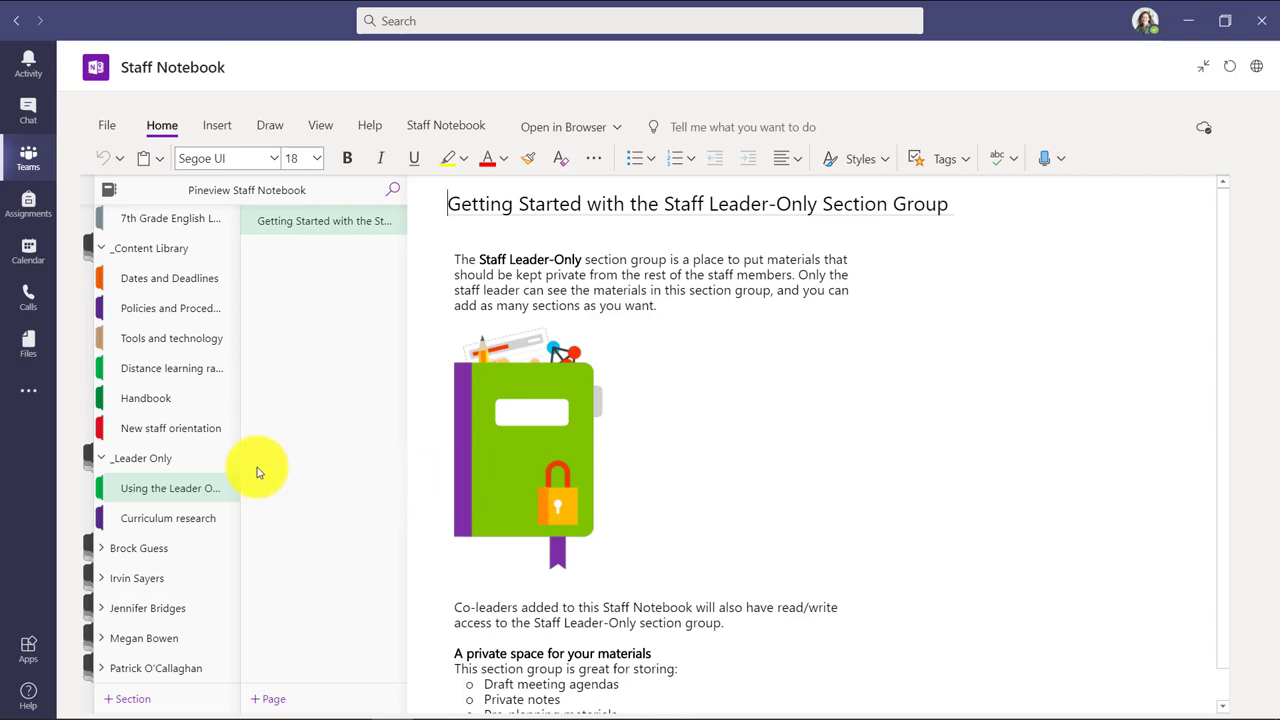
pyautogui.scroll(-2, 150, 480)
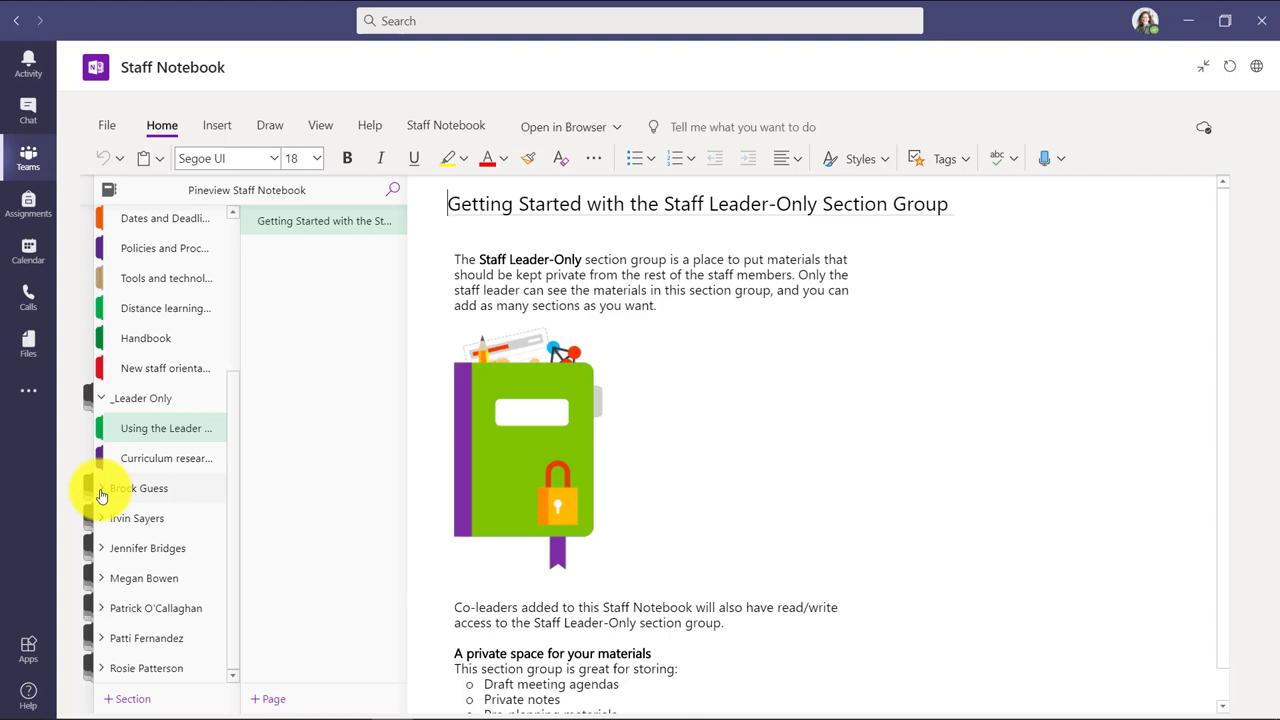
# Expand the first staff member's private notebook and examine its Professional Development pages, including 21st century learning design and 21cld collaboration.
pyautogui.click(101, 494)
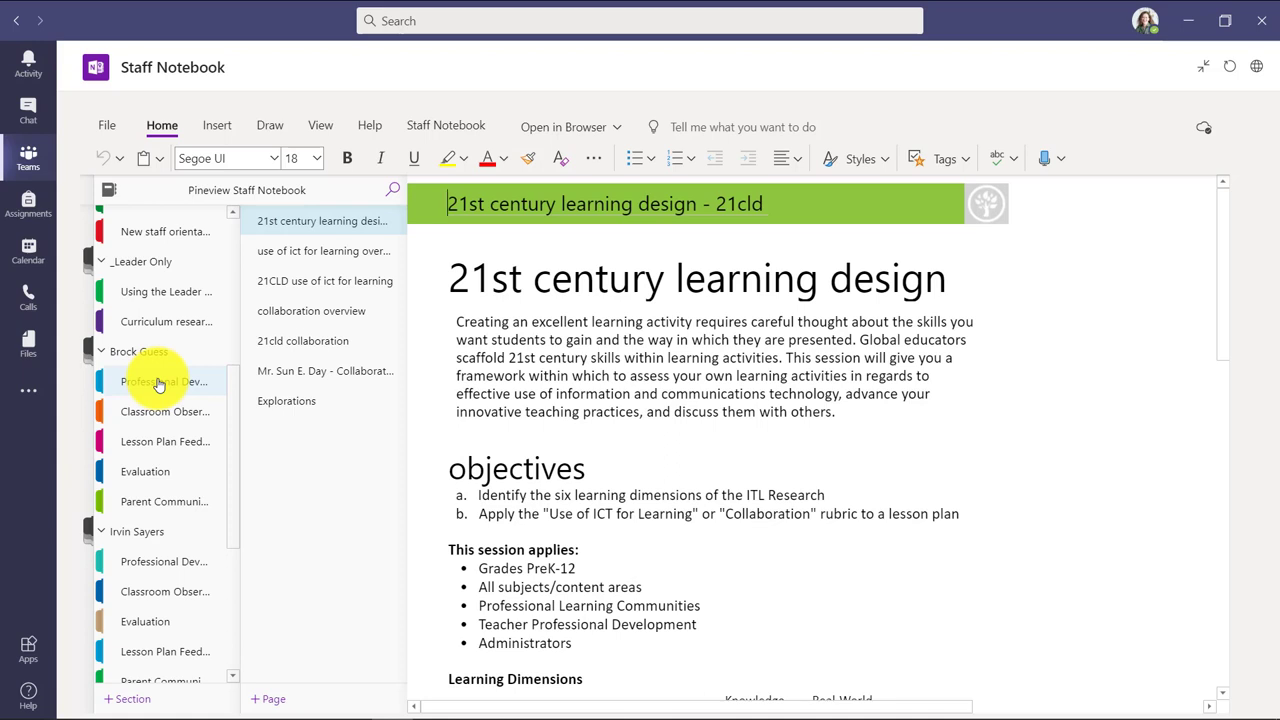
pyautogui.click(158, 383)
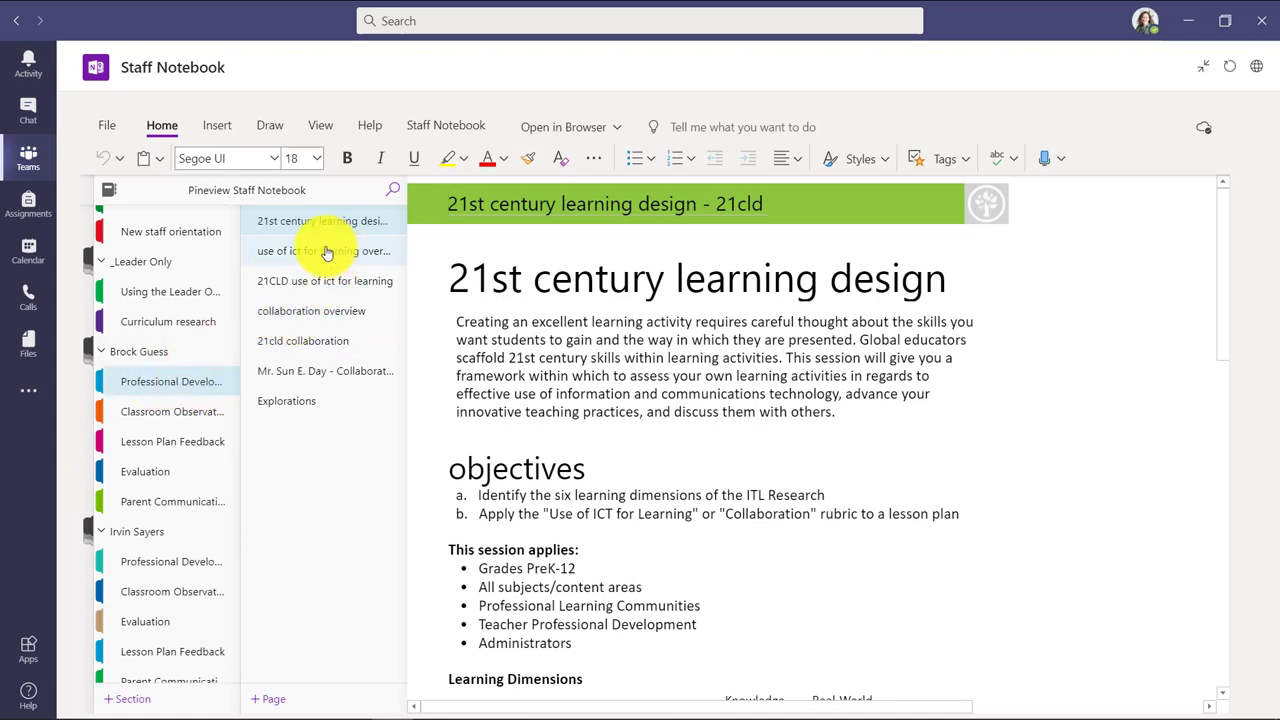
pyautogui.click(326, 288)
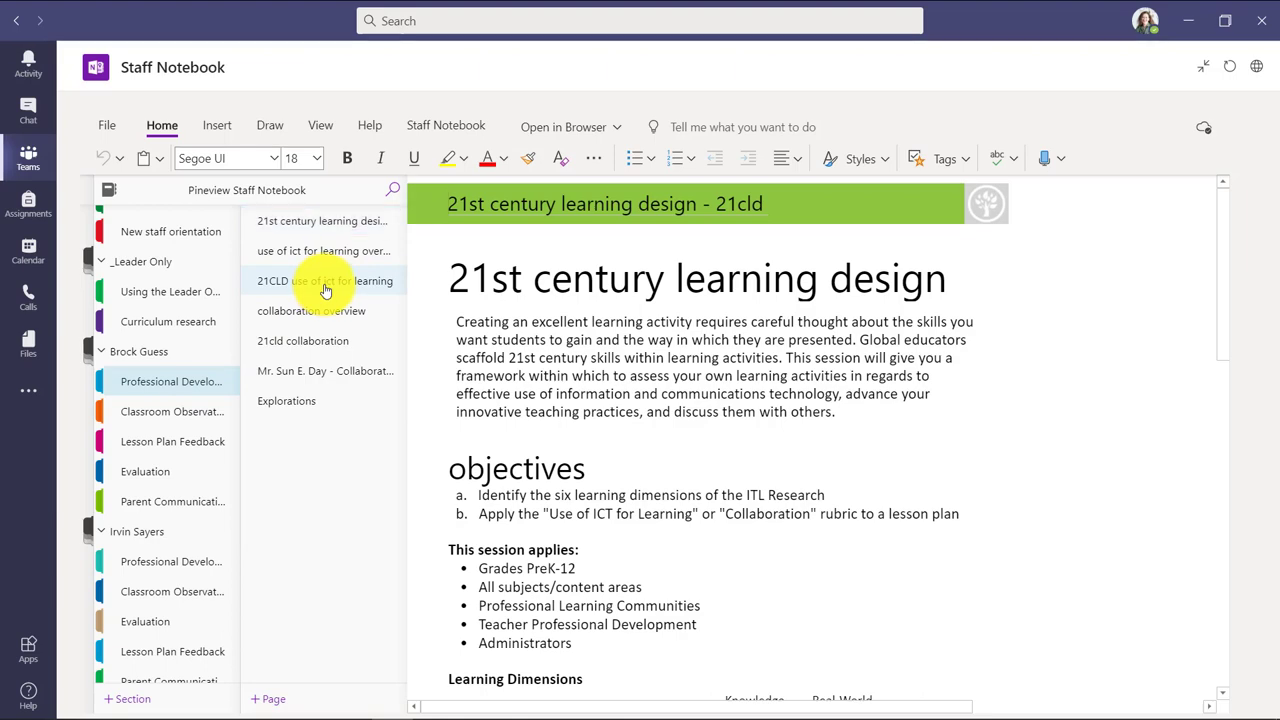
pyautogui.click(313, 343)
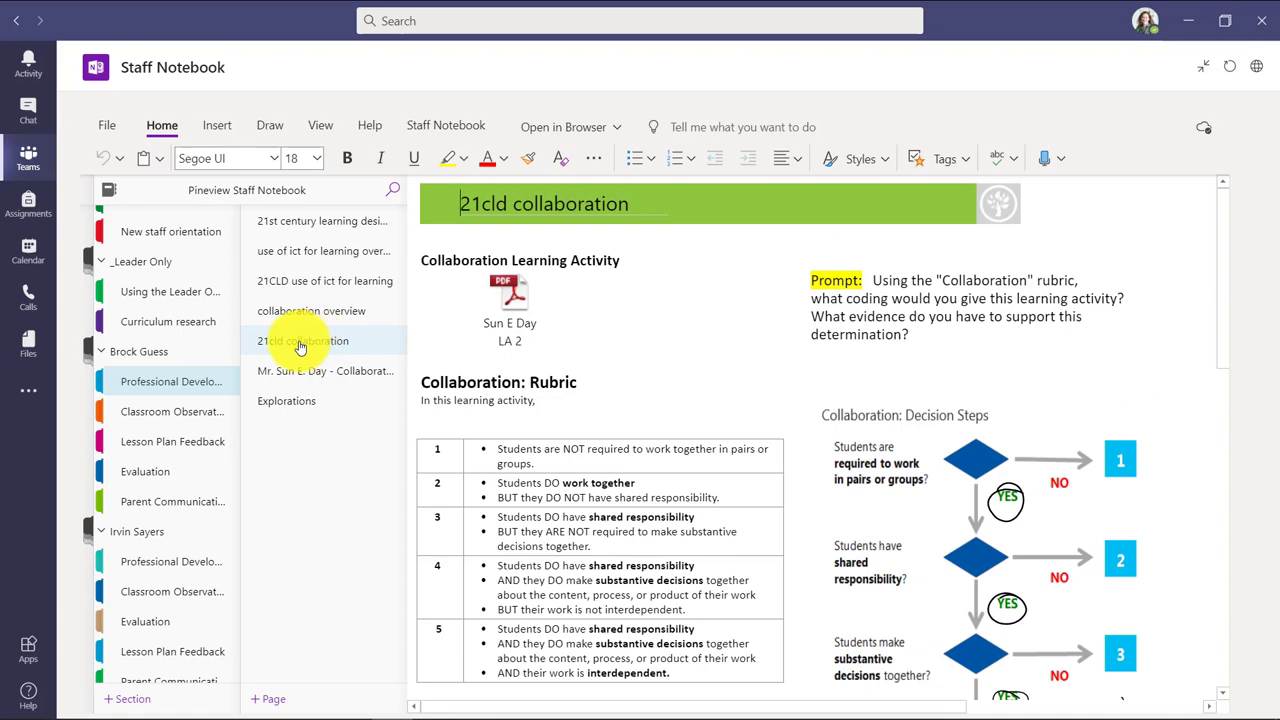
# Examine the full Pre-Observation Conference page in the first staff member's Classroom Observations section with the navigation pane hidden.
pyautogui.click(148, 414)
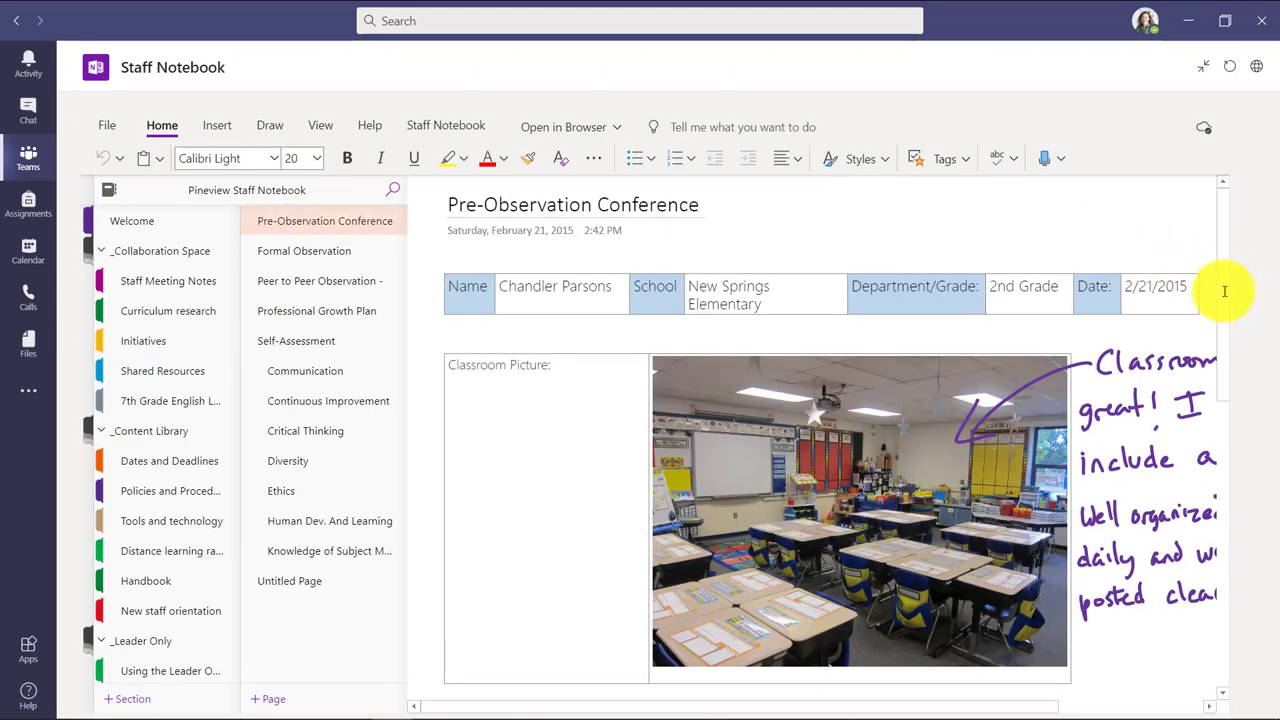
pyautogui.hotkey('ctrl', 'shift', 'g')
pyautogui.scroll(-10, 1123, 403)
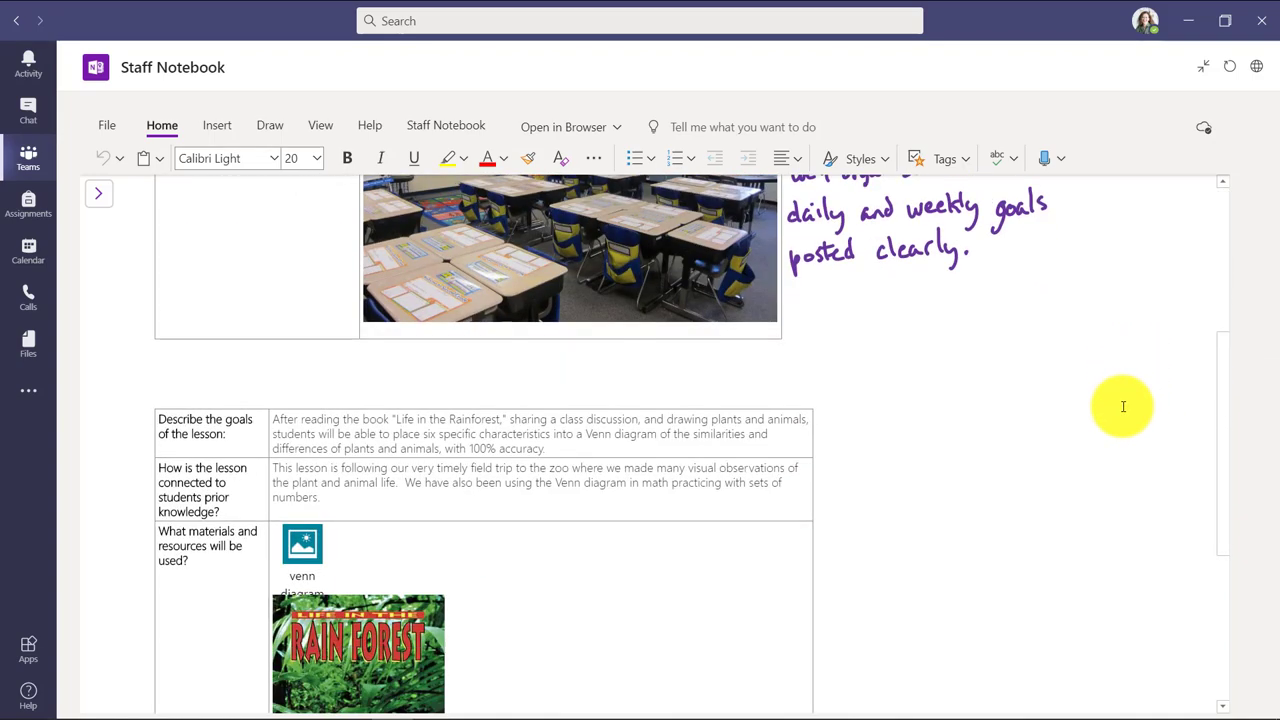
pyautogui.scroll(-1, 1123, 405)
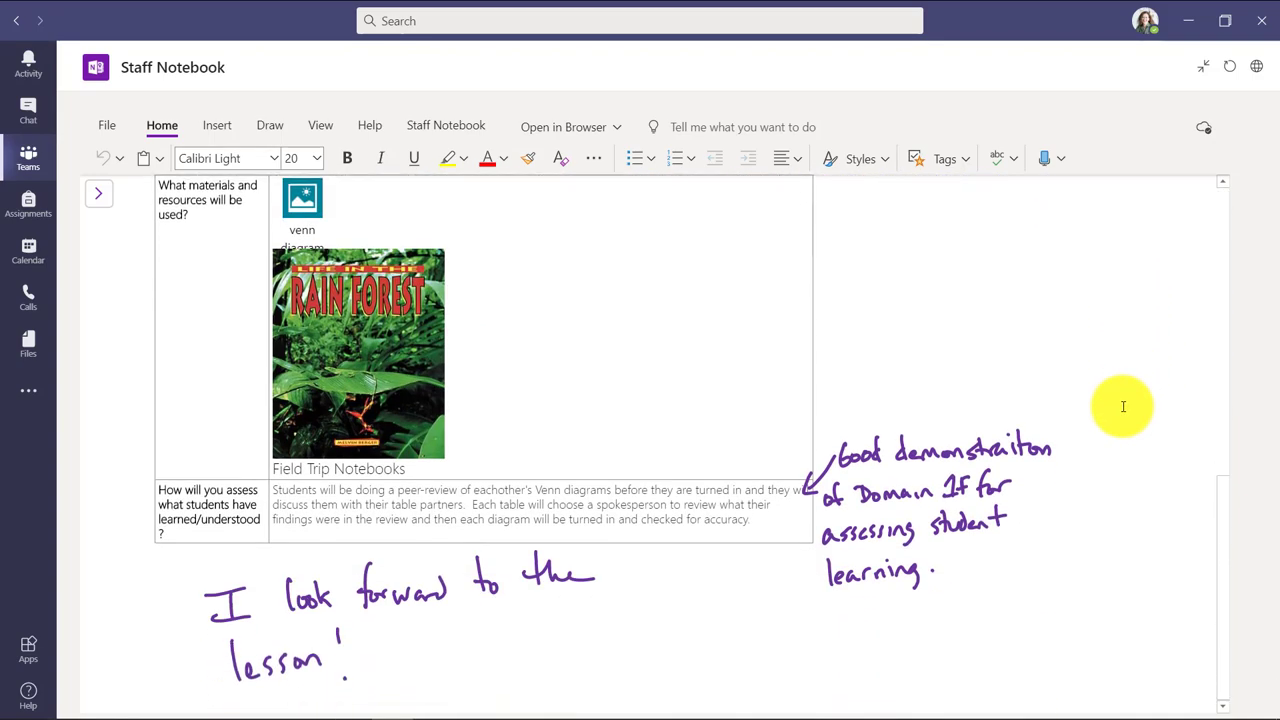
pyautogui.scroll(12, 1123, 403)
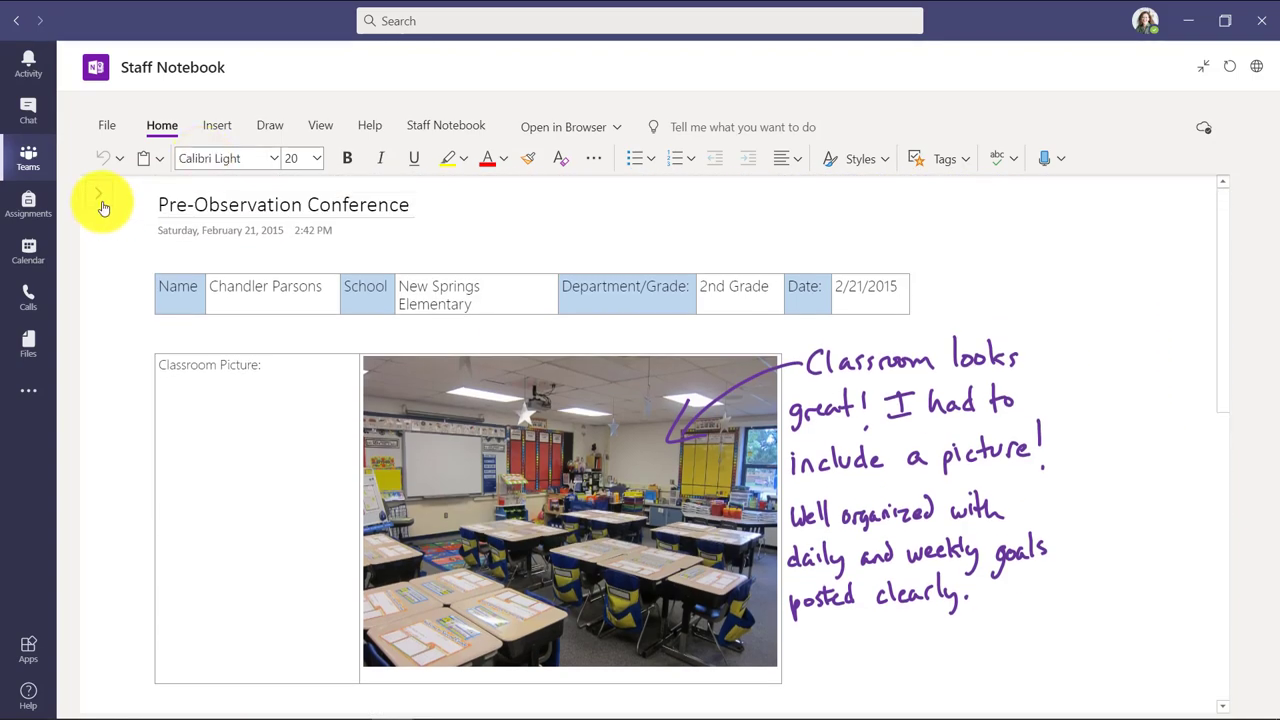
# Examine the Formal Observation and Peer to Peer Observation pages and the choices for opening the notebook in the browser or desktop app.
pyautogui.click(106, 203)
pyautogui.click(297, 262)
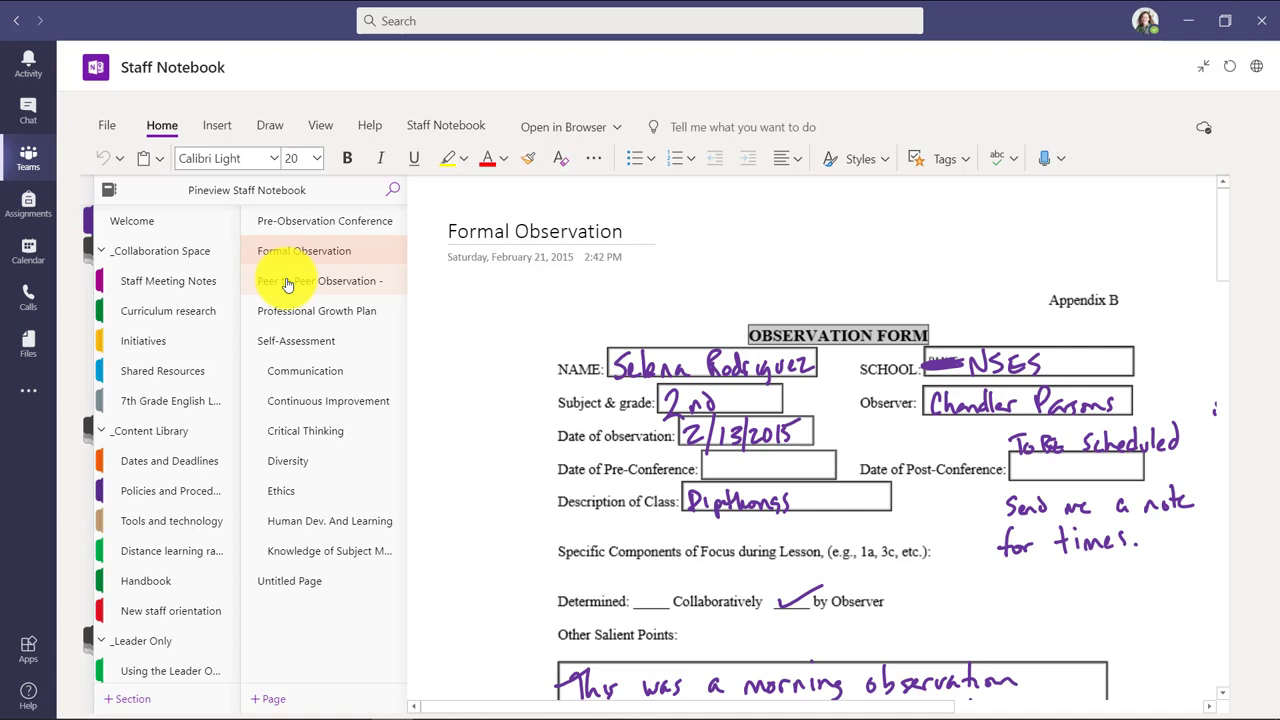
pyautogui.click(304, 286)
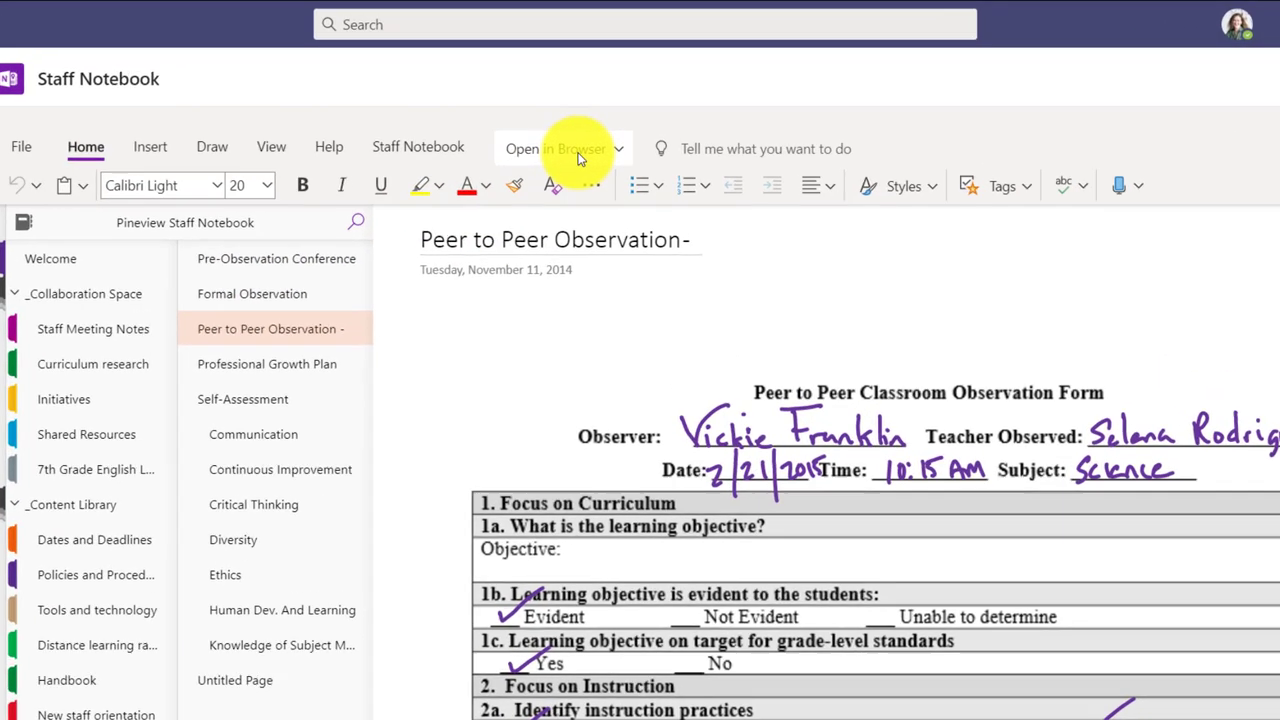
pyautogui.click(583, 130)
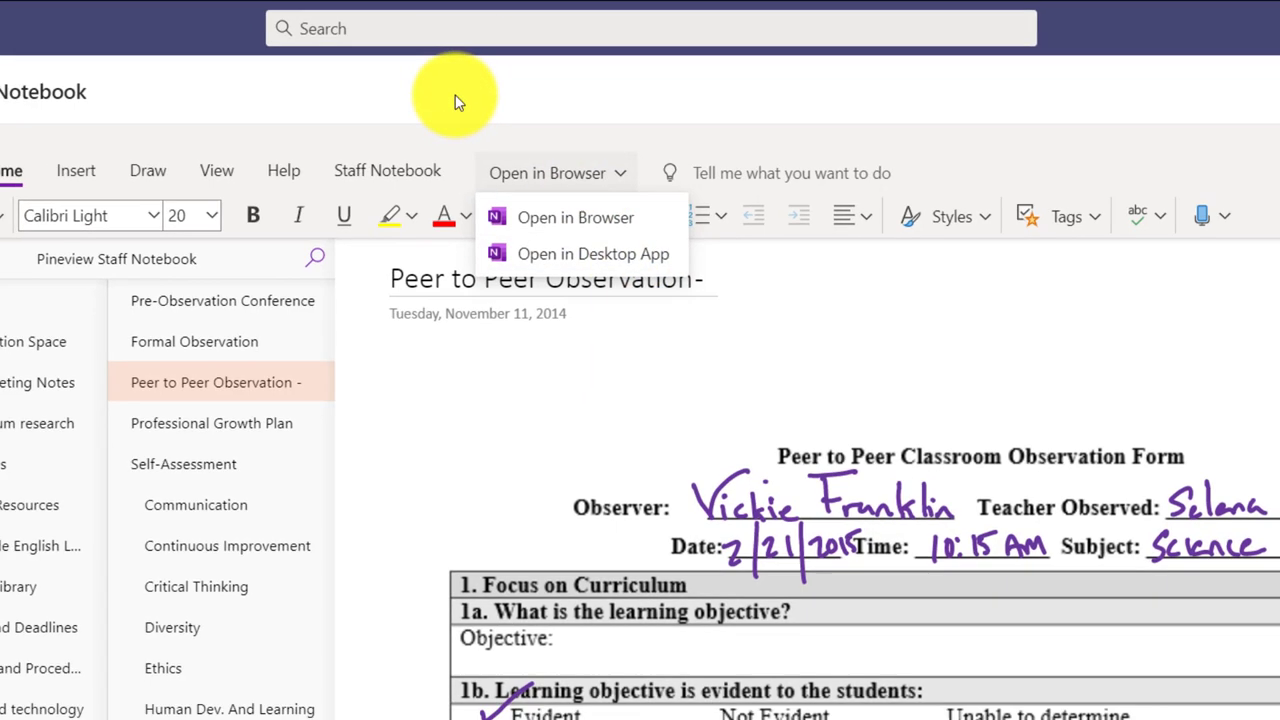
# Examine the Jazz page in the first staff member's Lesson Plan Feedback section and the parents' mail page in Parent Communication.
pyautogui.scroll(-5, 150, 300)
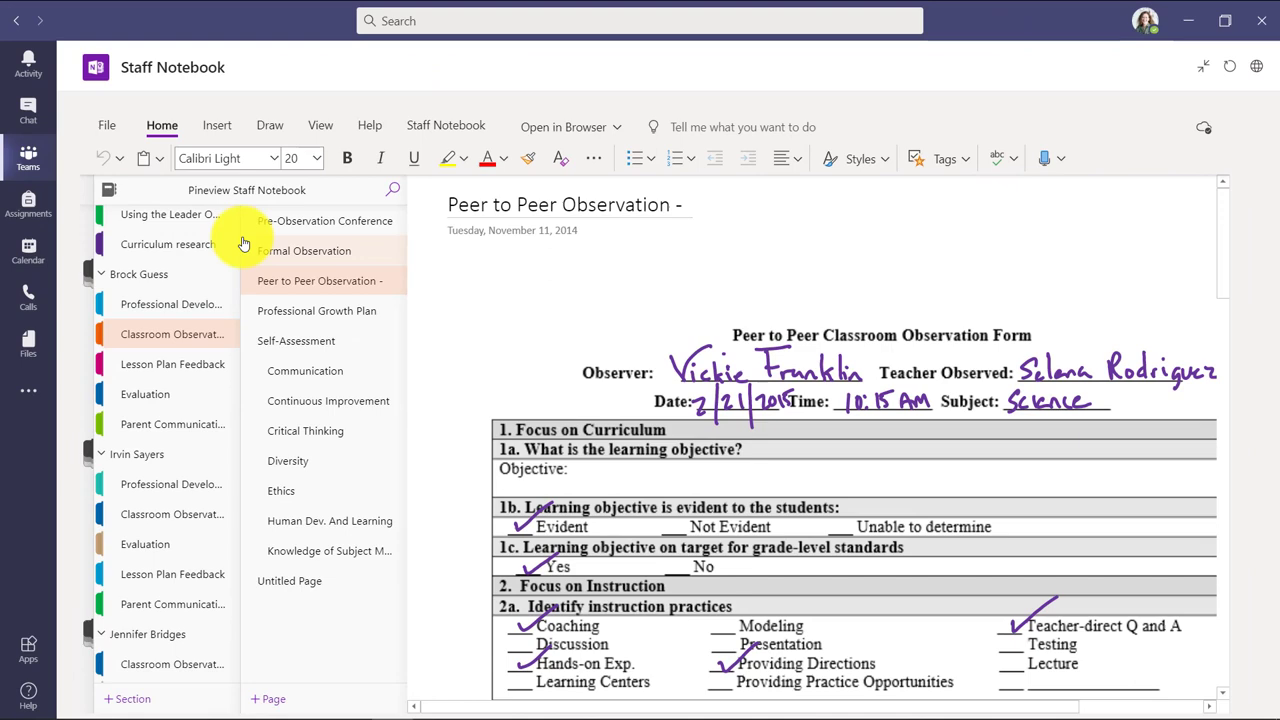
pyautogui.click(139, 368)
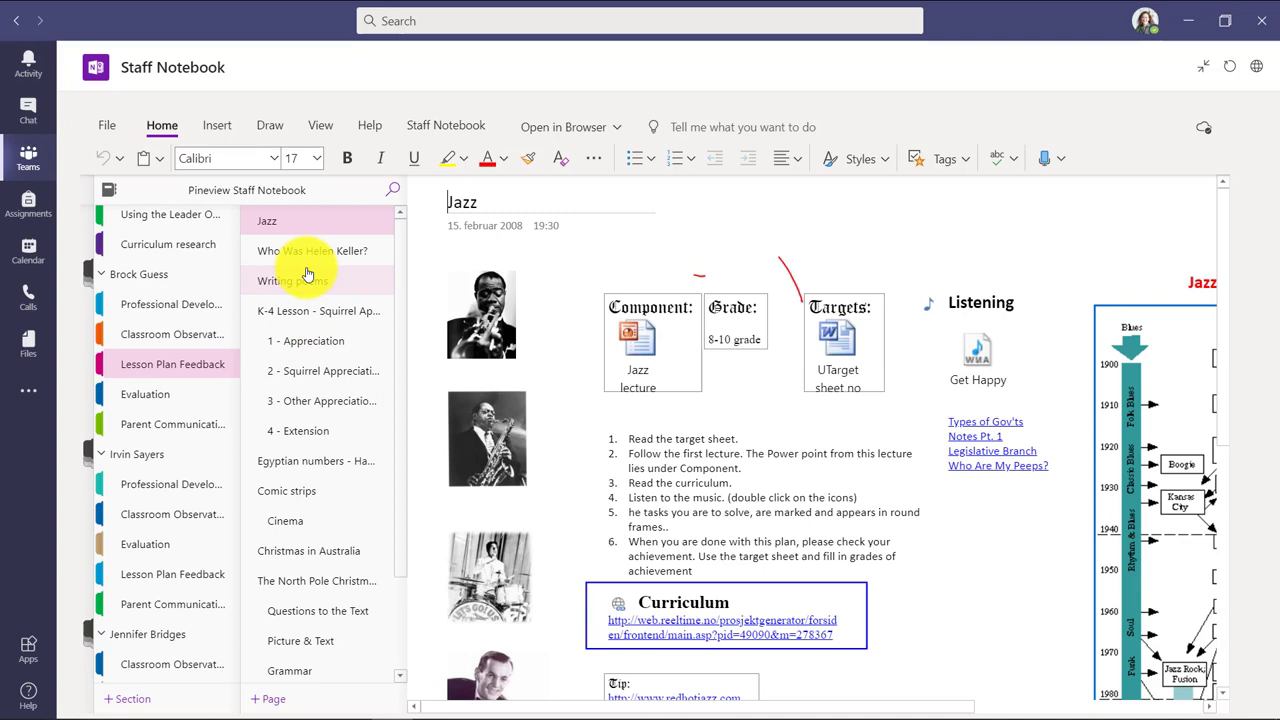
pyautogui.click(170, 370)
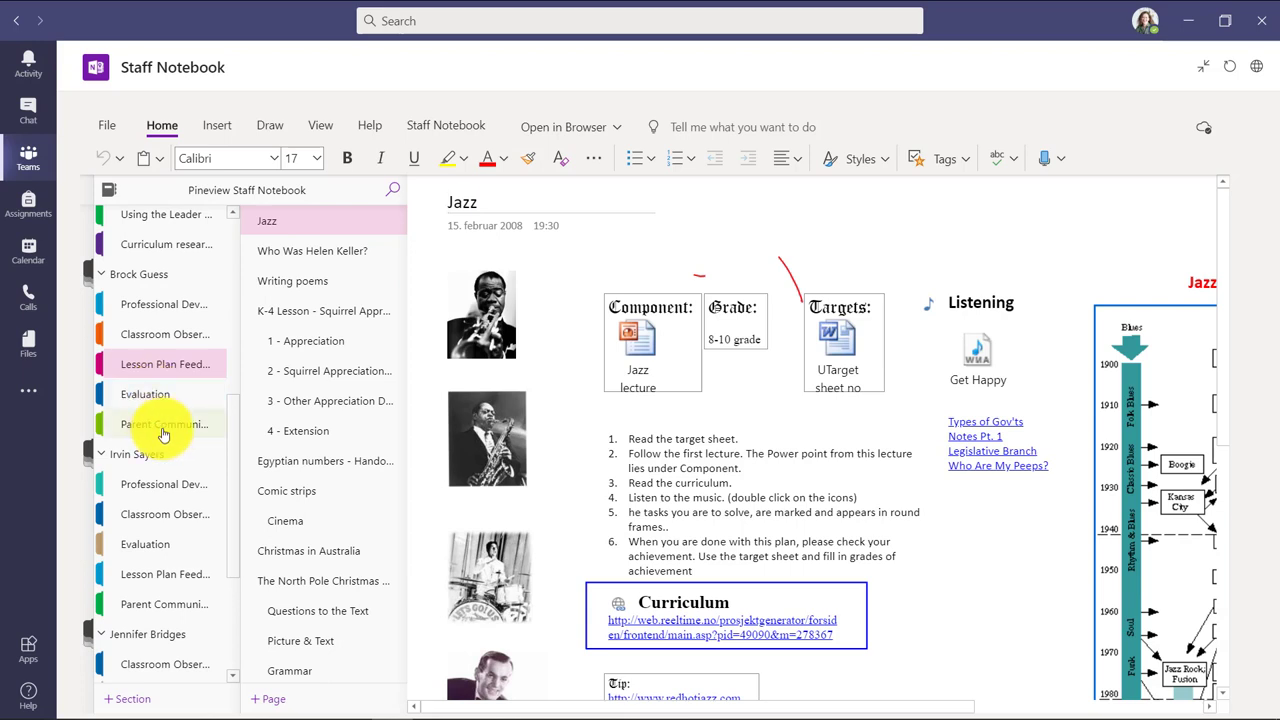
pyautogui.click(163, 428)
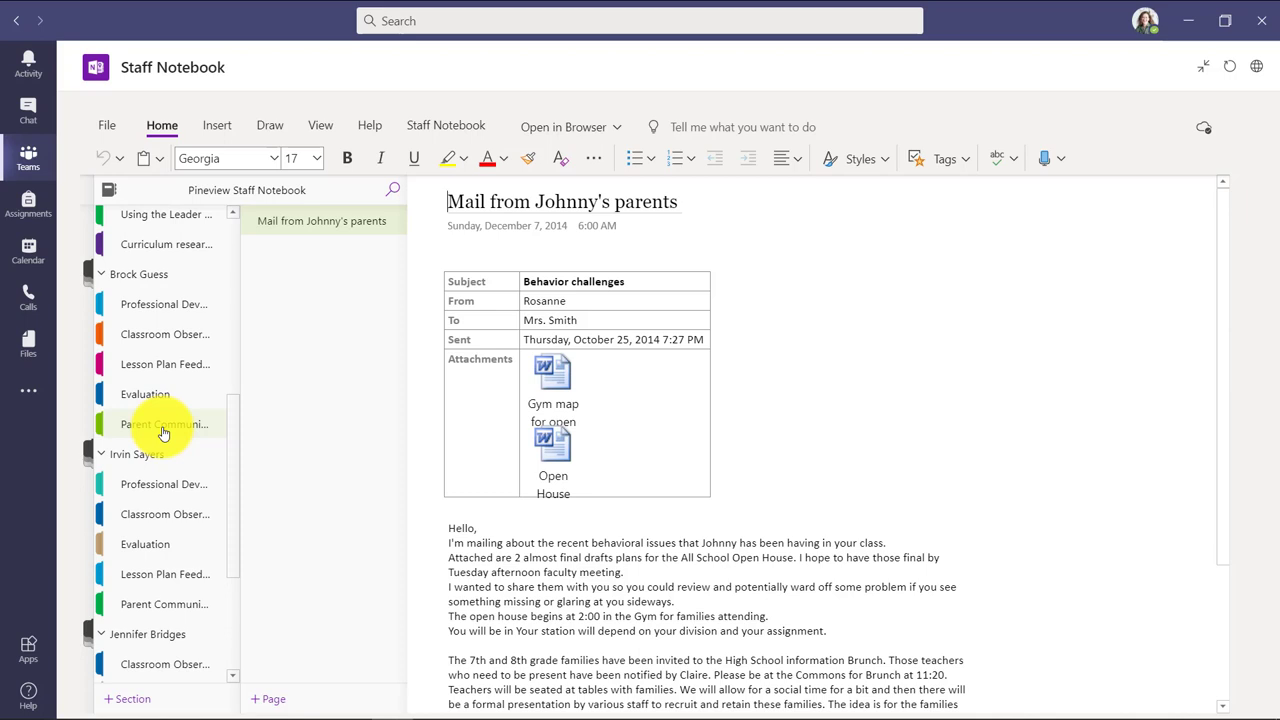
# Return to the notebook's Welcome section and examine the available page distribution options.
pyautogui.scroll(5, 163, 432)
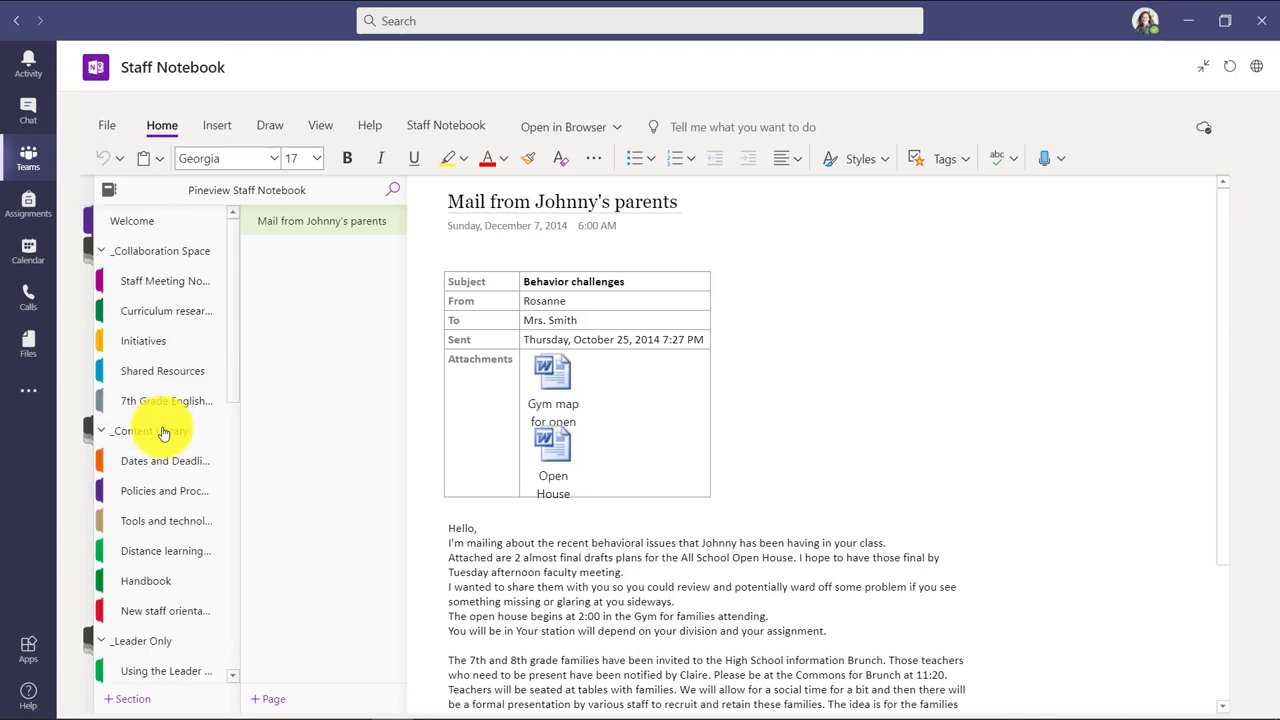
pyautogui.click(141, 224)
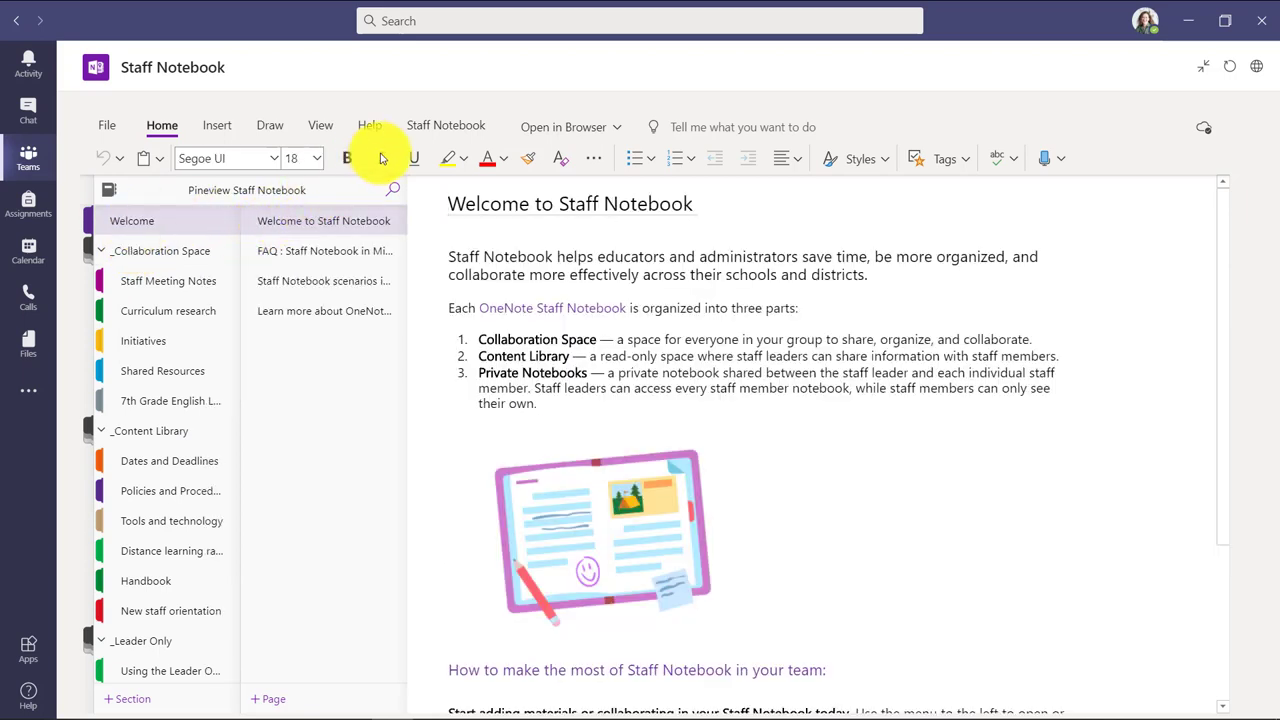
pyautogui.click(449, 130)
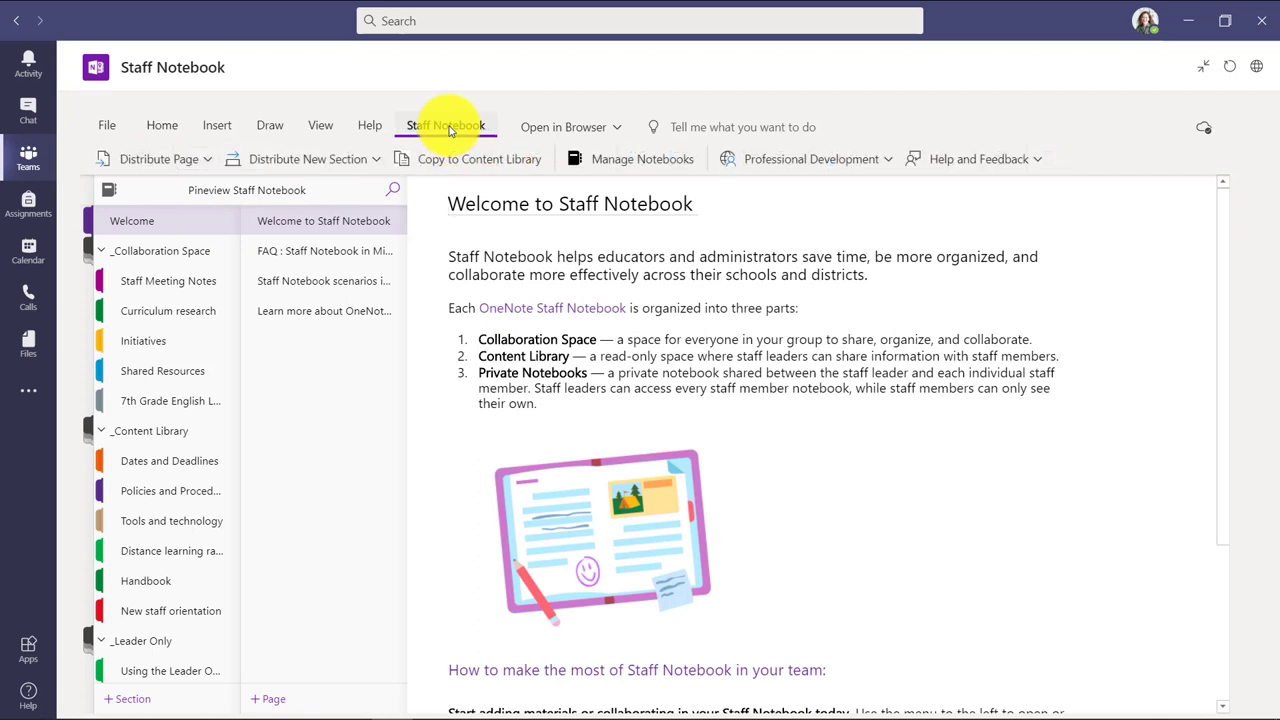
pyautogui.click(209, 163)
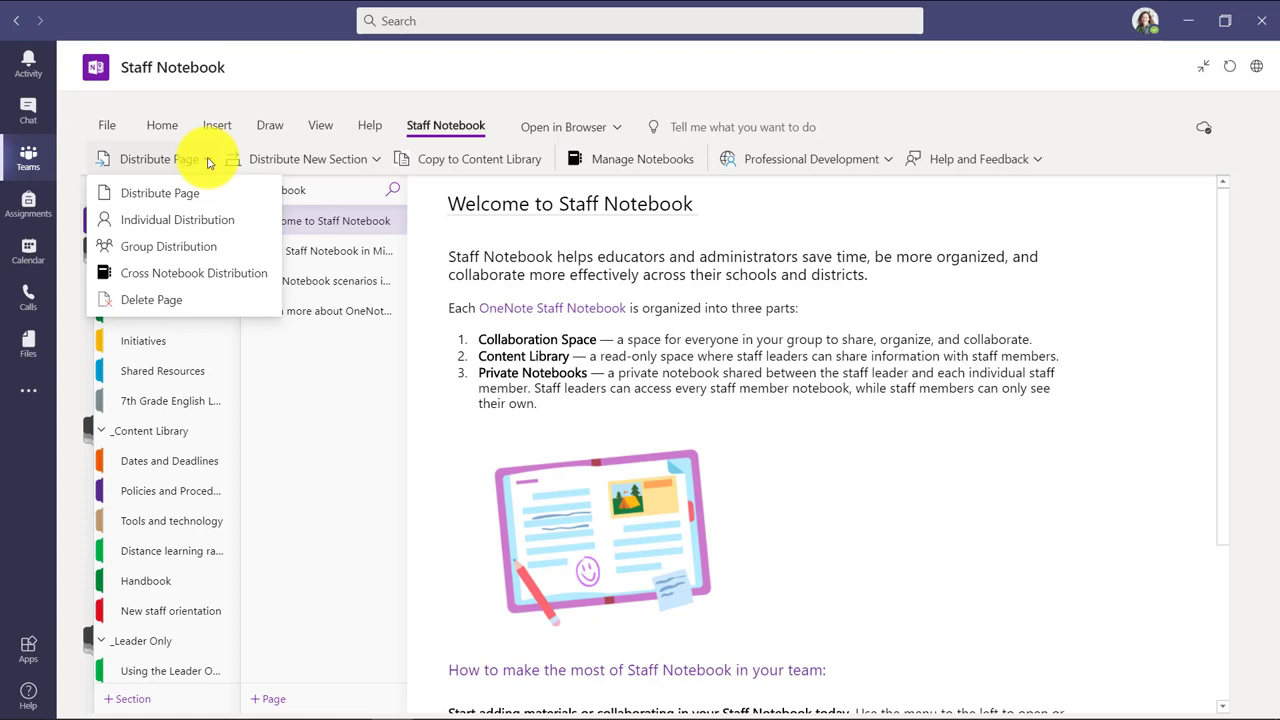
# Distribute a new section named Rubrics to every staff member's private notebook.
pyautogui.click(369, 160)
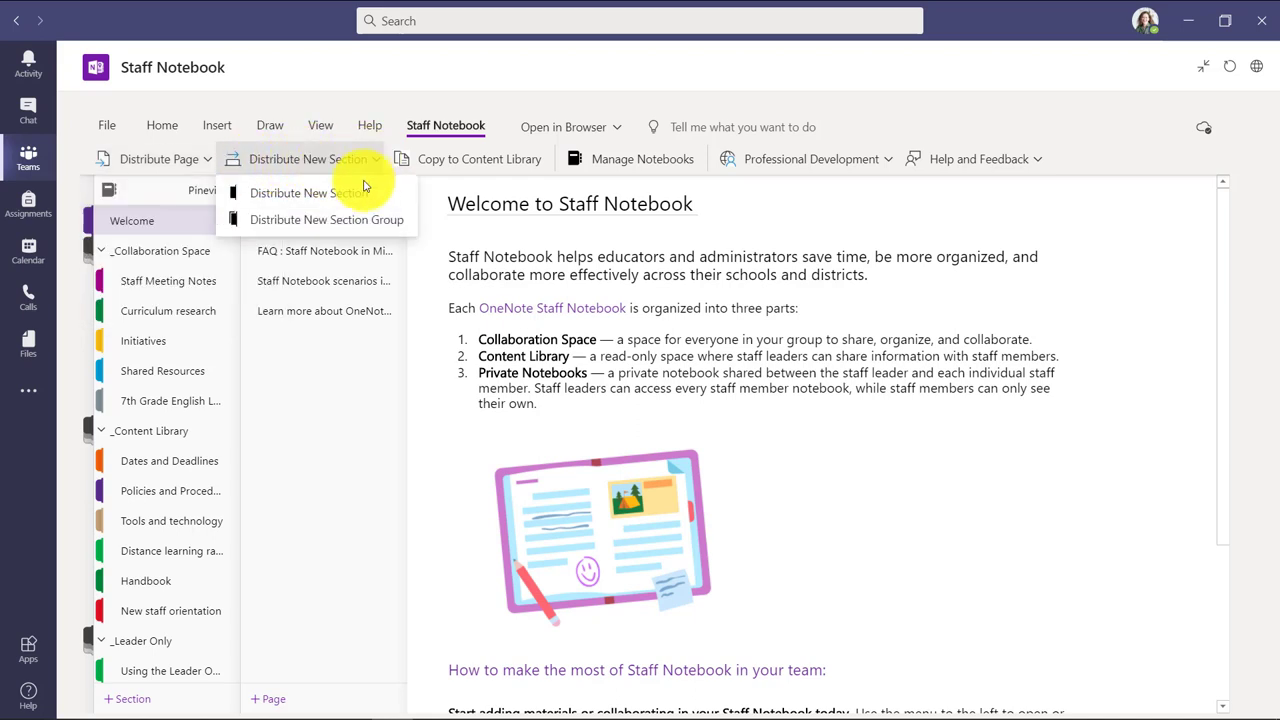
pyautogui.click(333, 200)
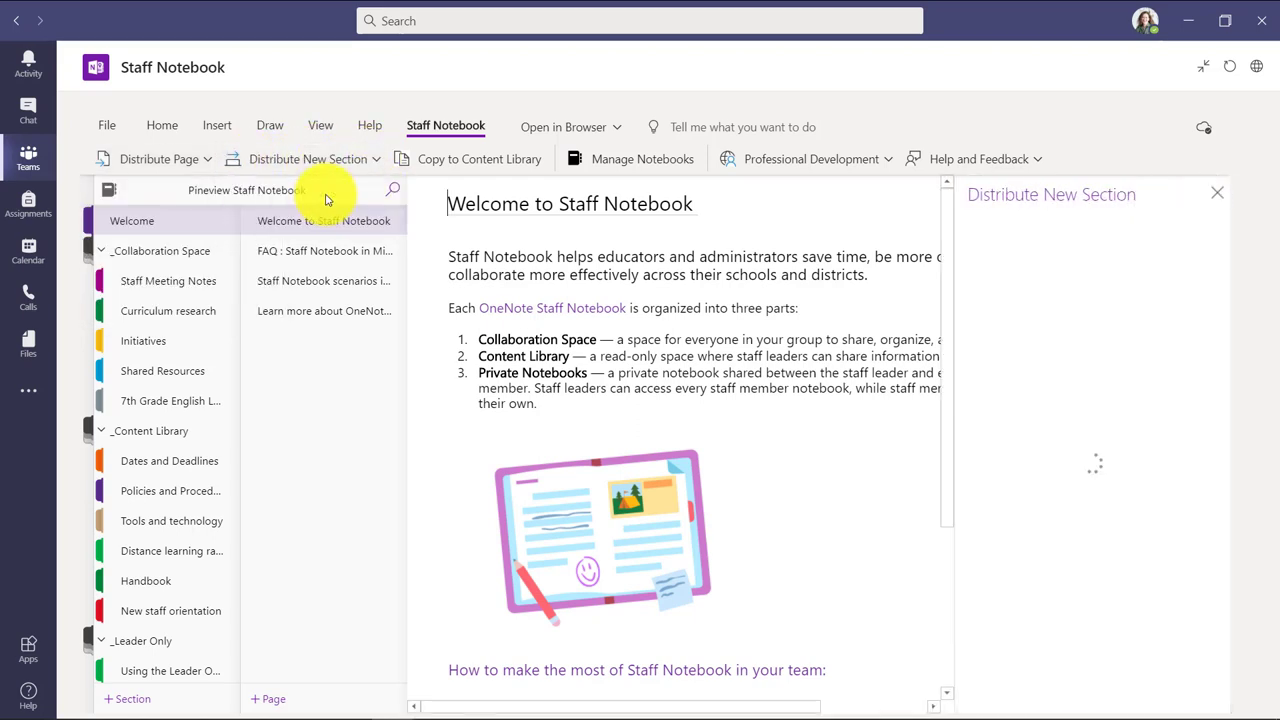
pyautogui.click(1087, 322)
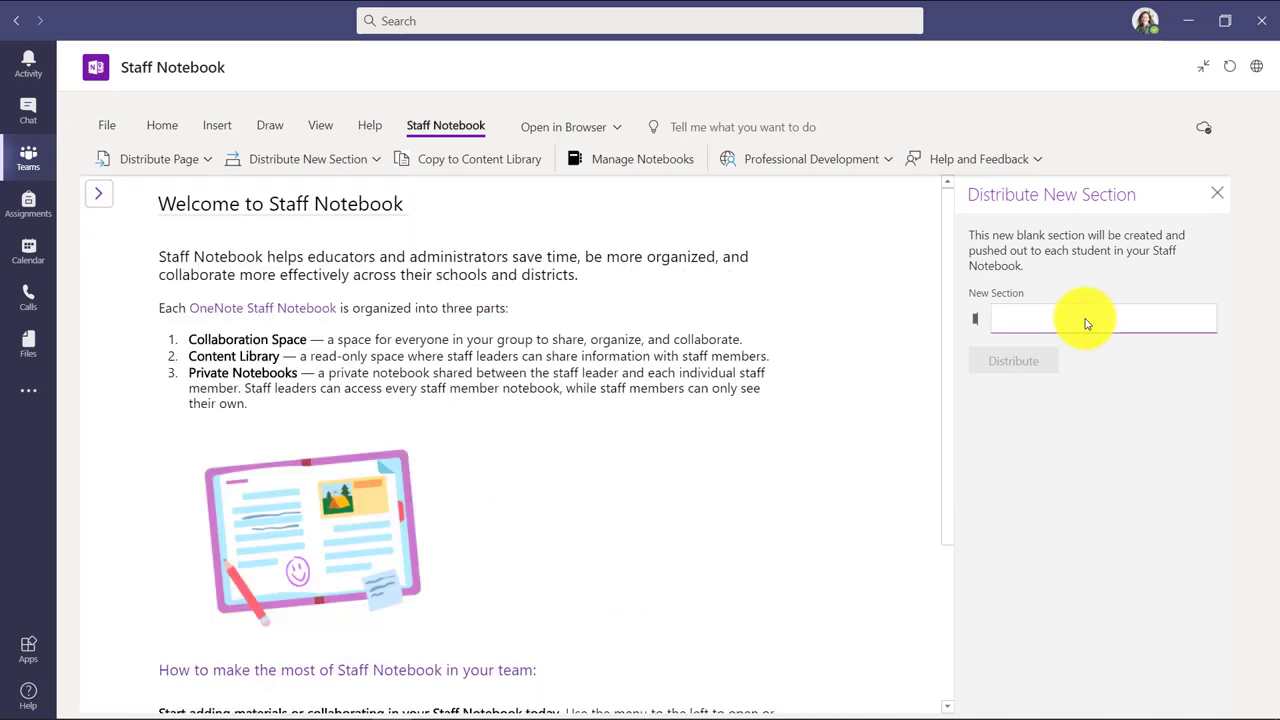
pyautogui.write('Rubrics')
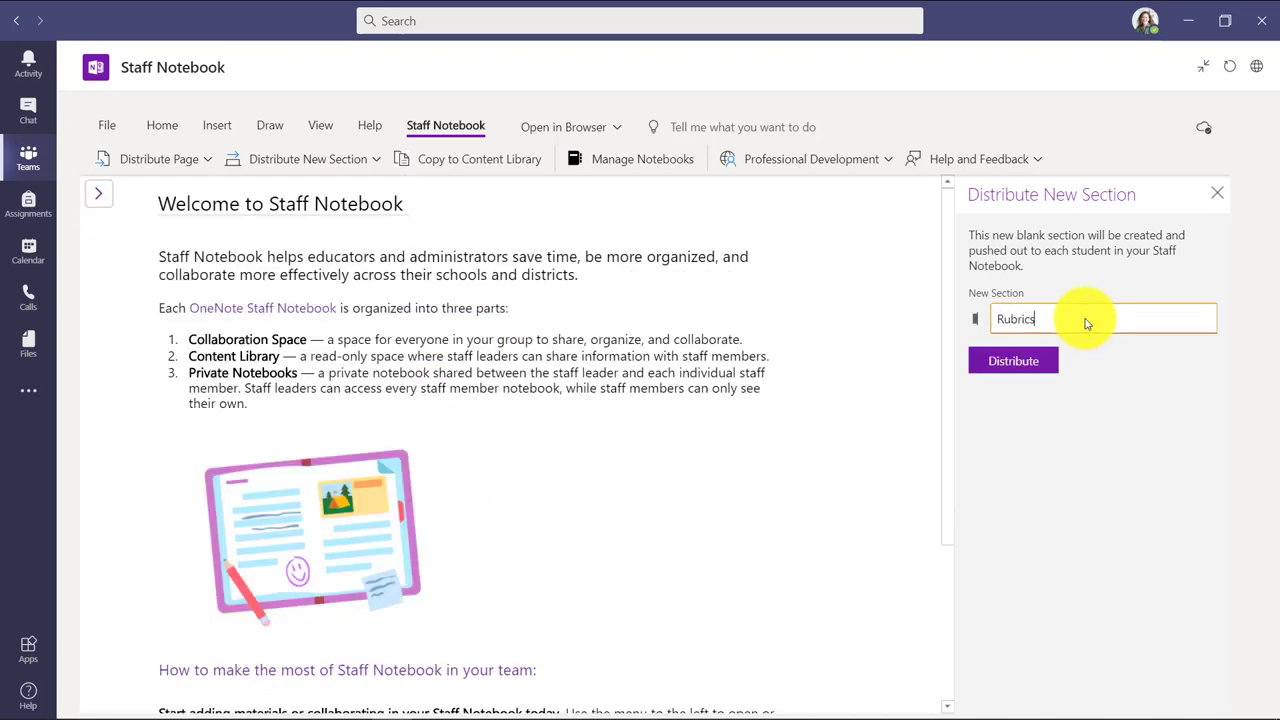
pyautogui.click(1007, 369)
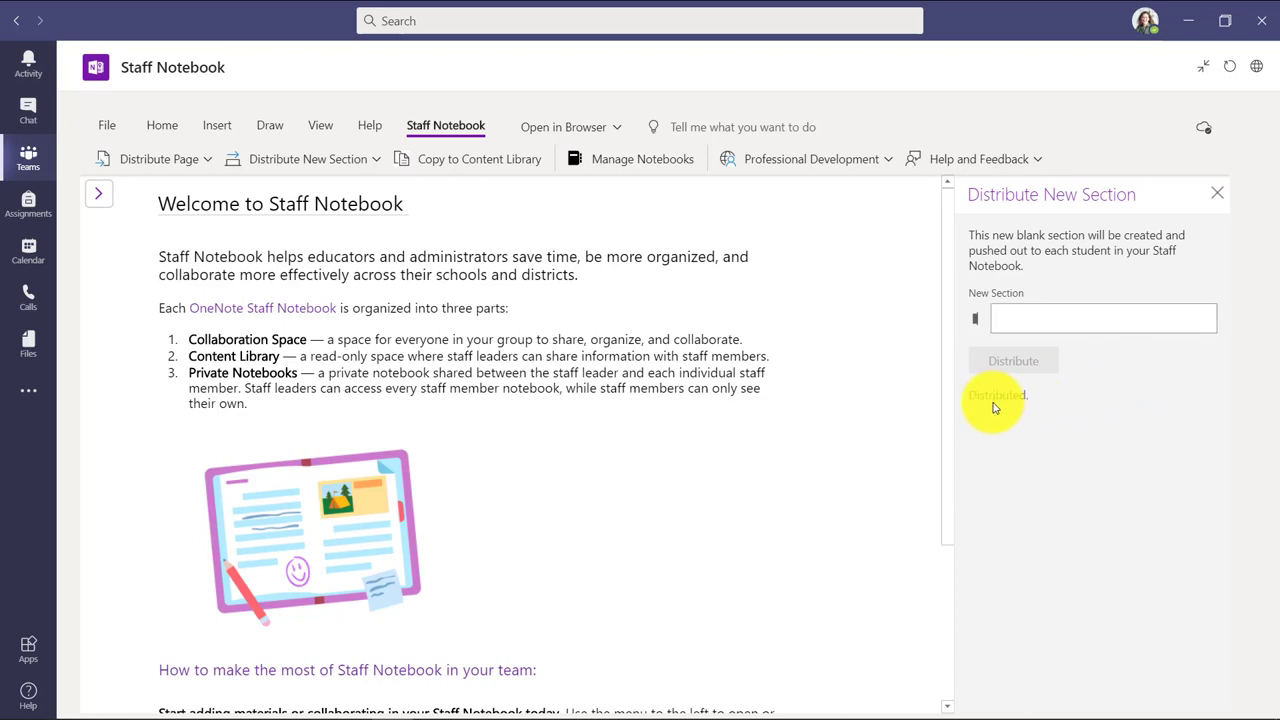
pyautogui.click(1217, 193)
# Check for the Rubrics section in the first two staff members' private notebooks.
pyautogui.click(107, 200)
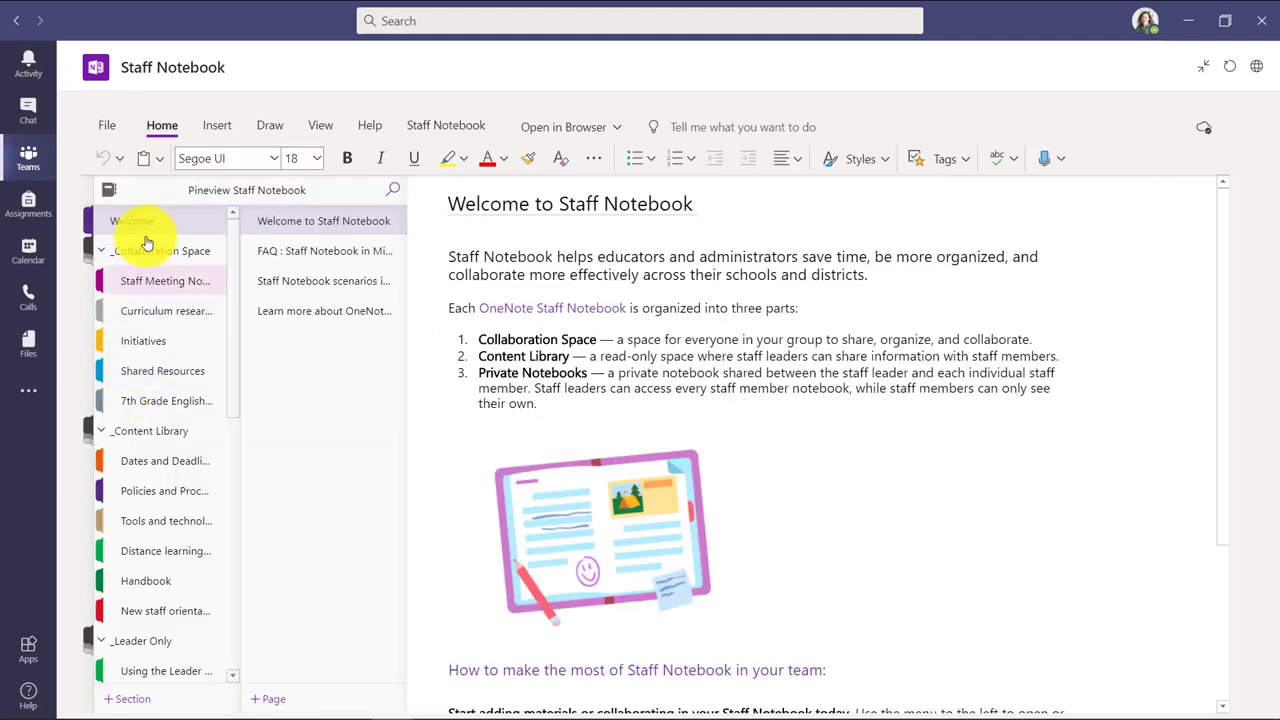
pyautogui.scroll(-7, 157, 312)
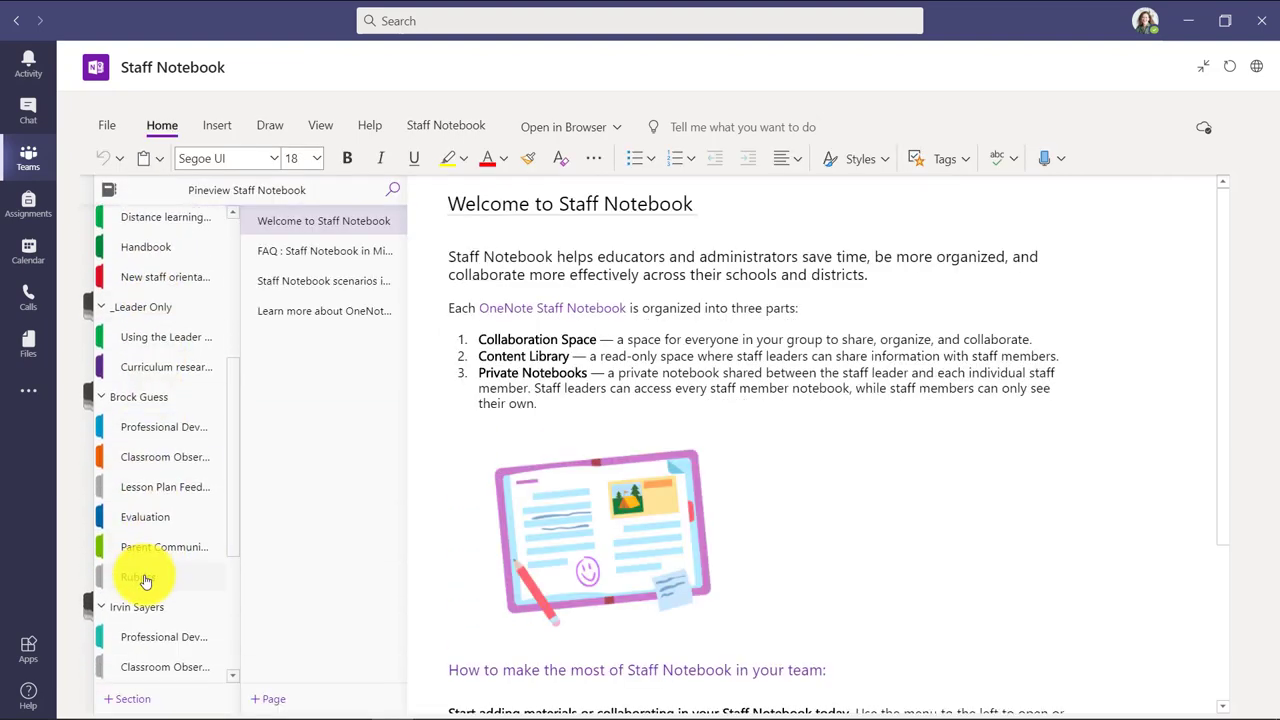
pyautogui.scroll(-3, 145, 575)
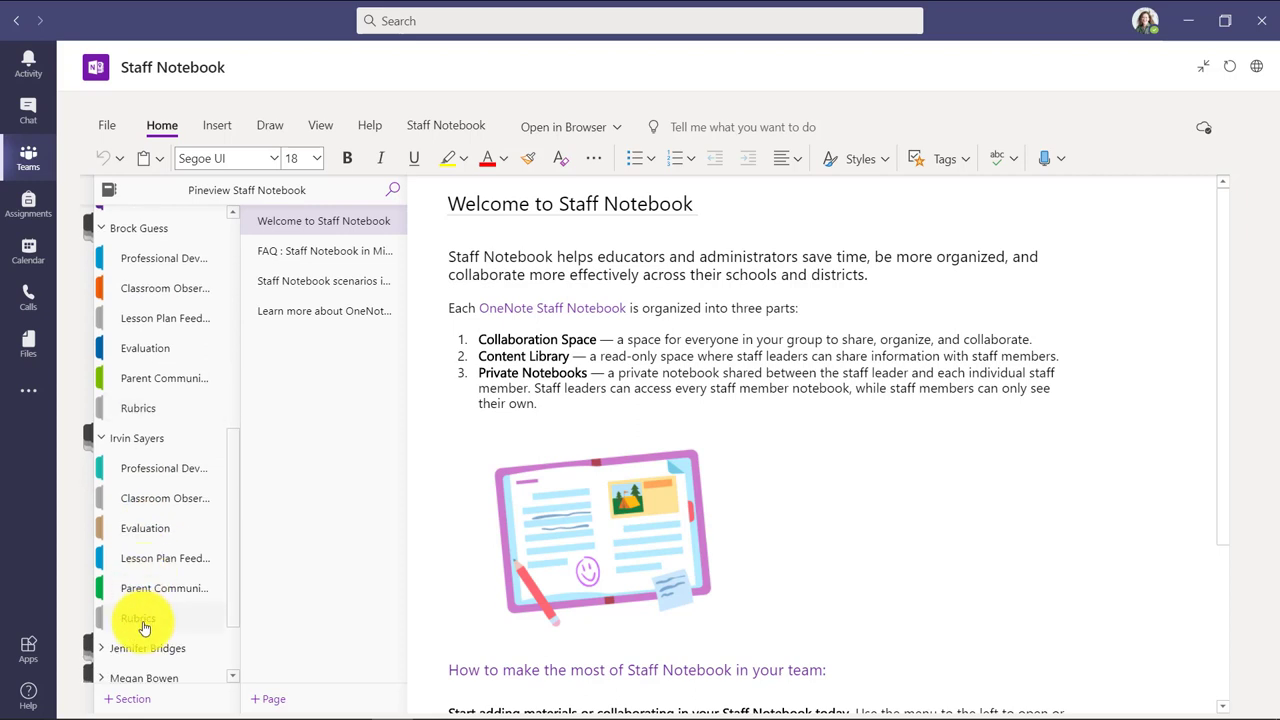
# Lock the Collaboration Space in the notebook's management settings and close the settings.
pyautogui.click(445, 125)
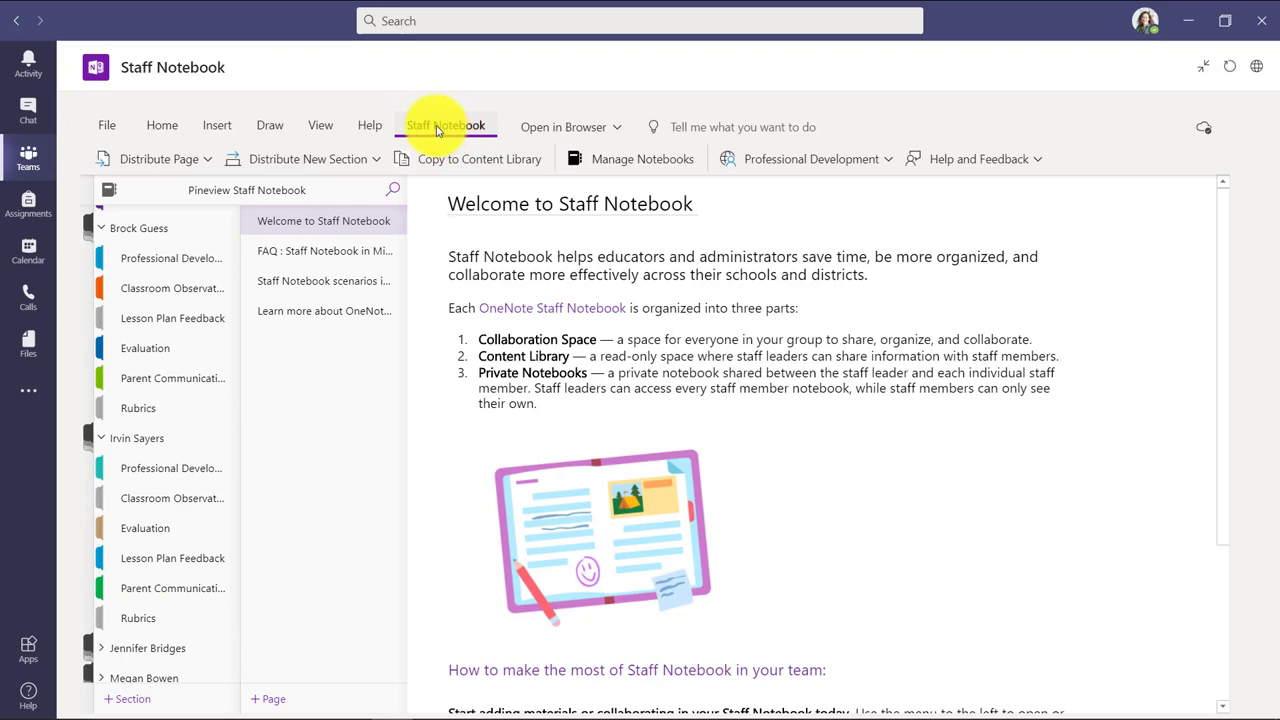
pyautogui.click(620, 165)
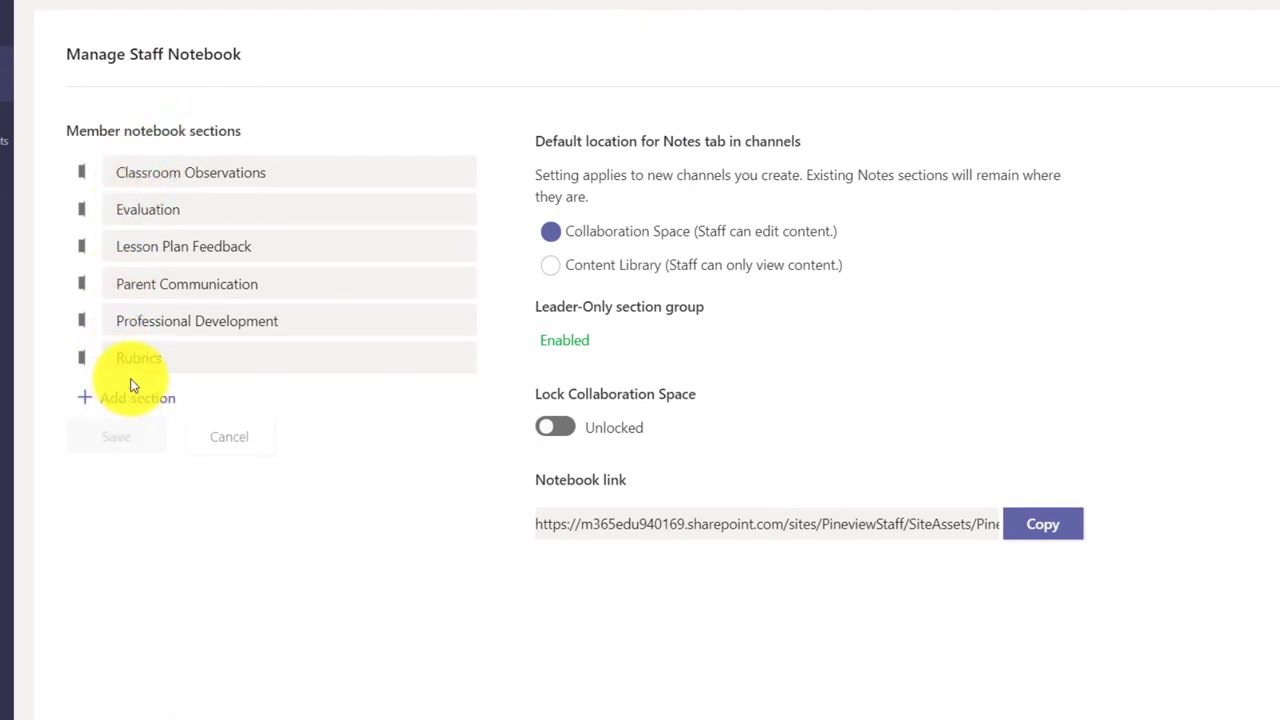
pyautogui.click(556, 429)
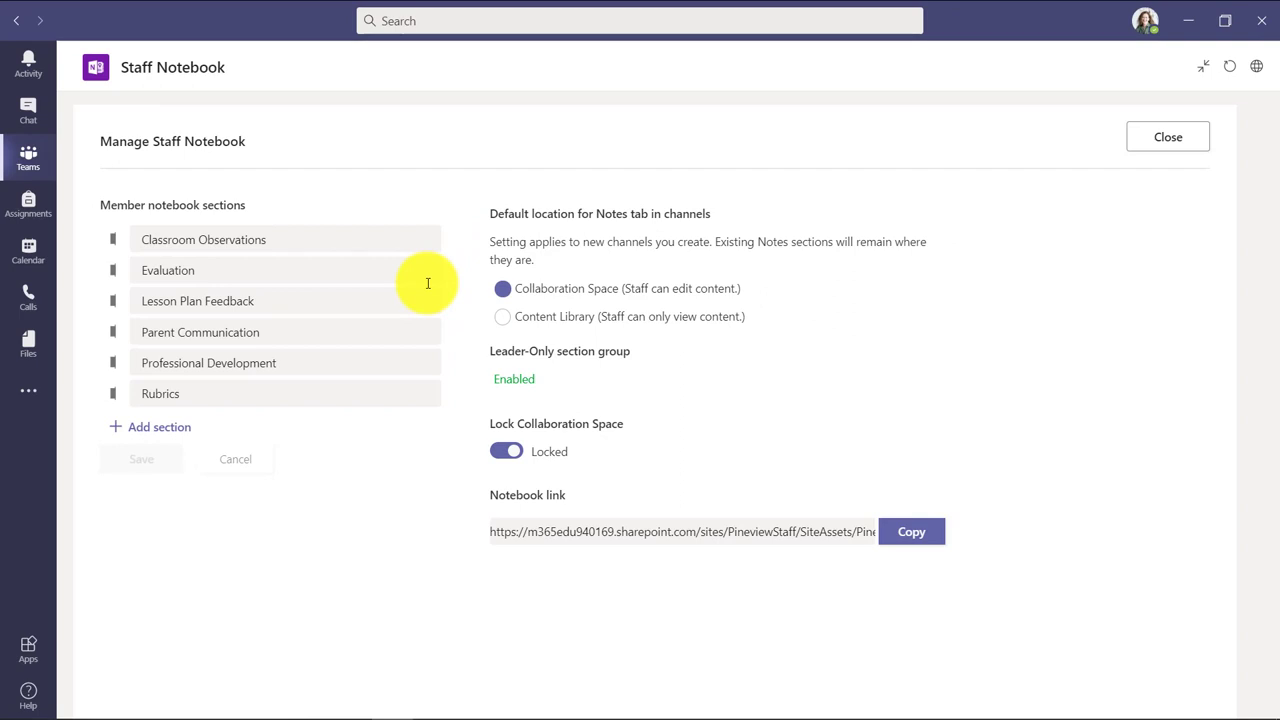
pyautogui.click(1168, 137)
# Examine the professional development resources and the help and feedback options offered for the Staff Notebook.
pyautogui.click(445, 127)
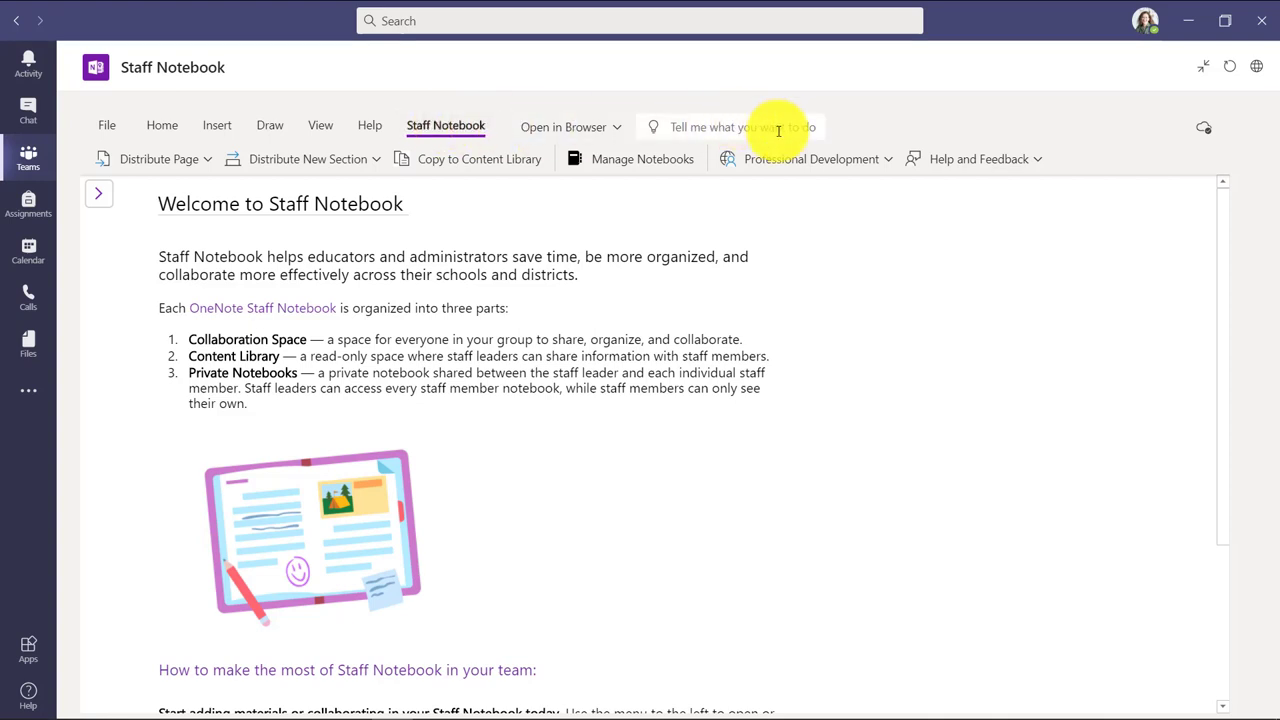
pyautogui.click(889, 161)
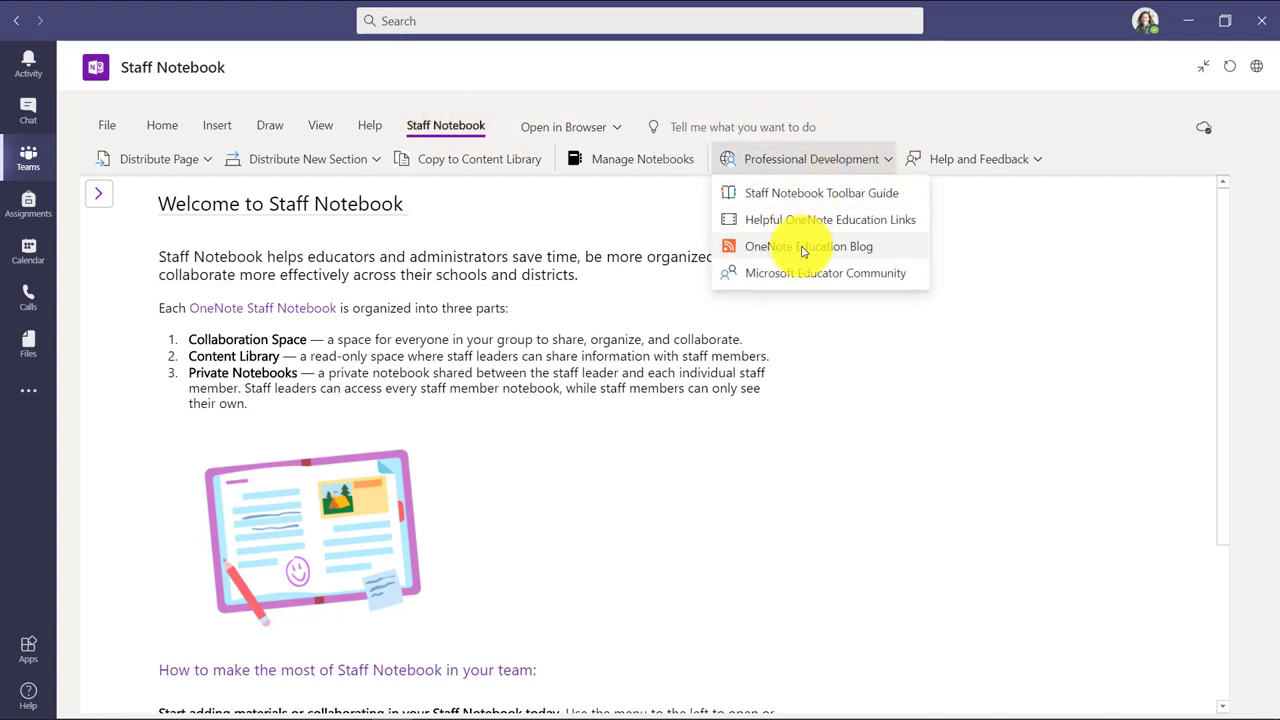
pyautogui.click(1040, 162)
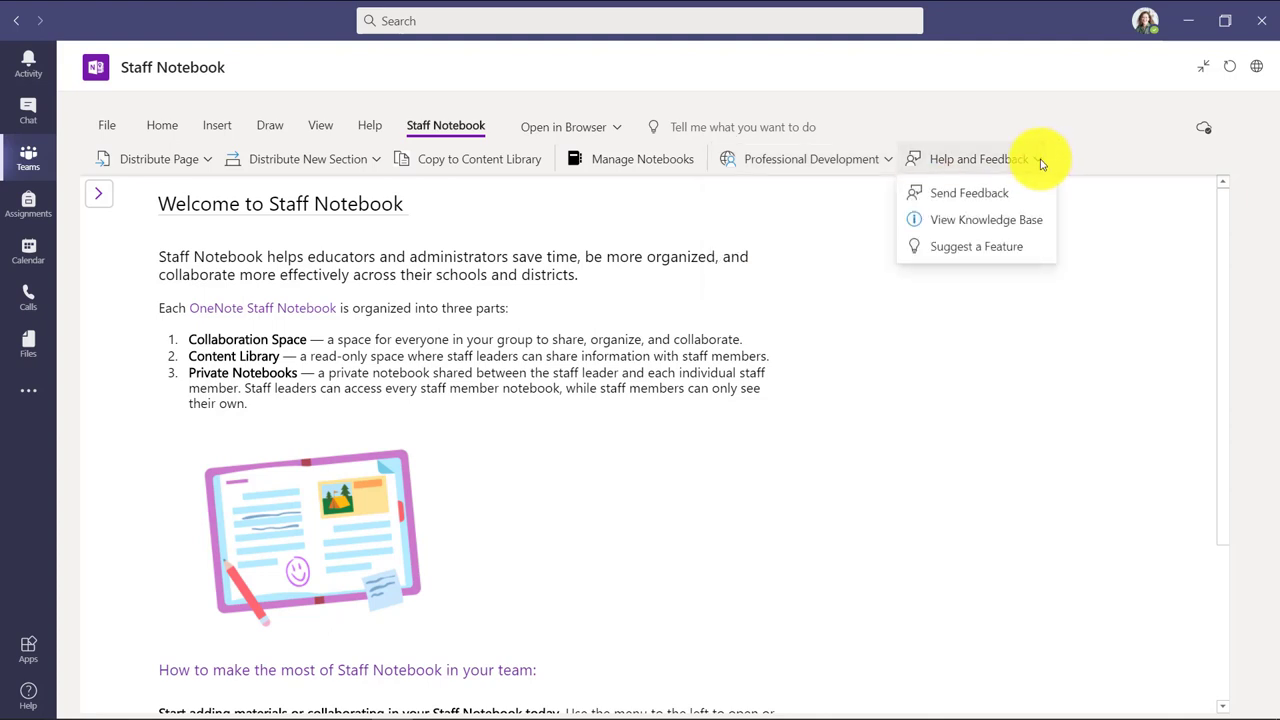